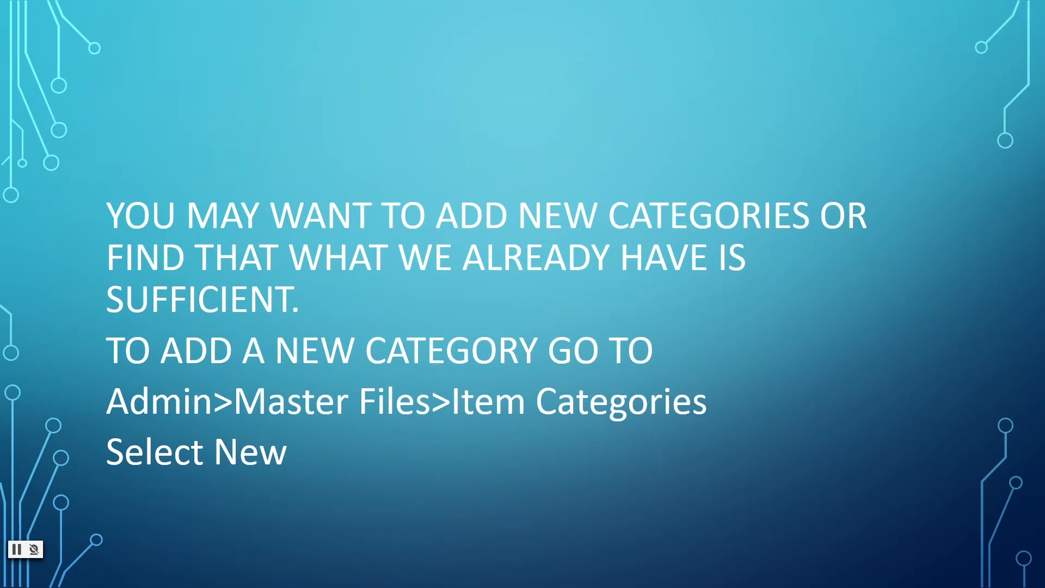
pyautogui.click(926, 449)
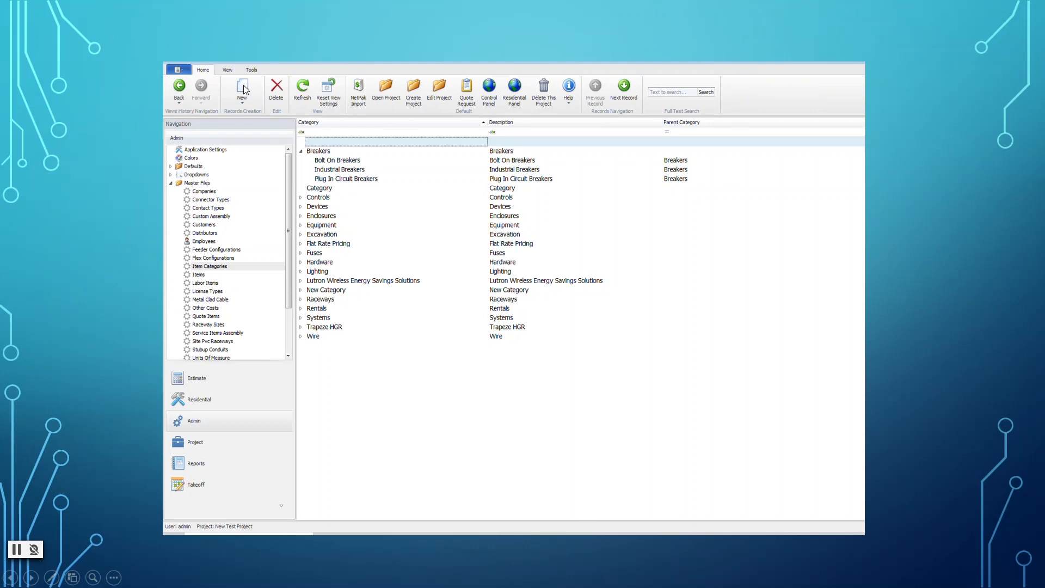
pyautogui.click(992, 511)
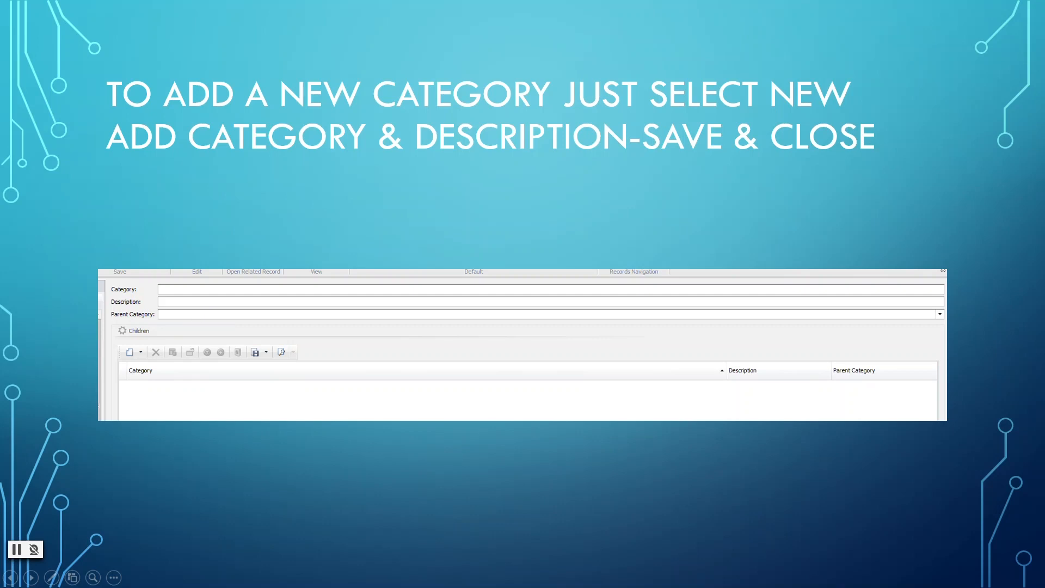
pyautogui.click(874, 540)
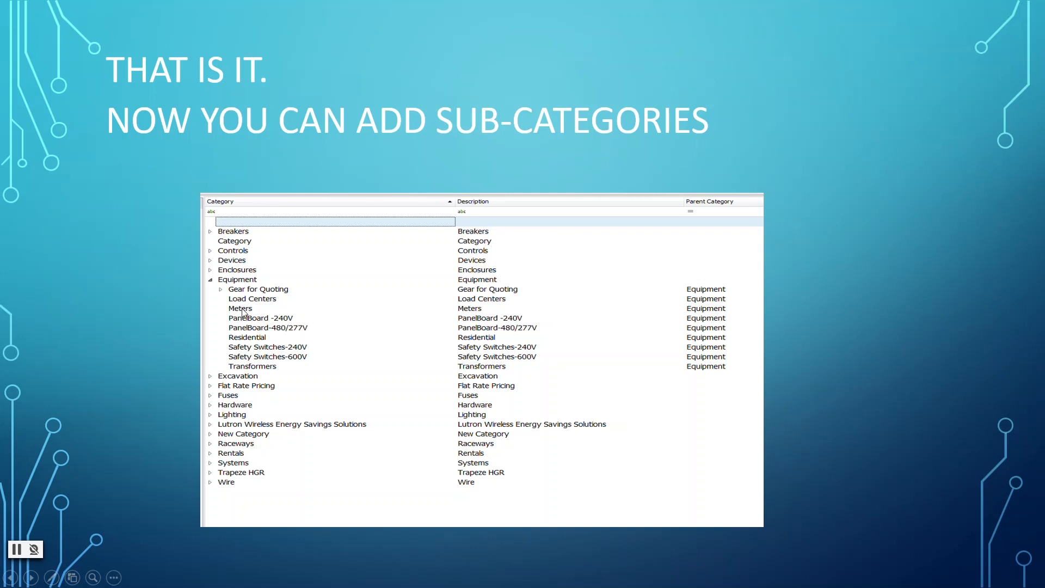
pyautogui.click(890, 514)
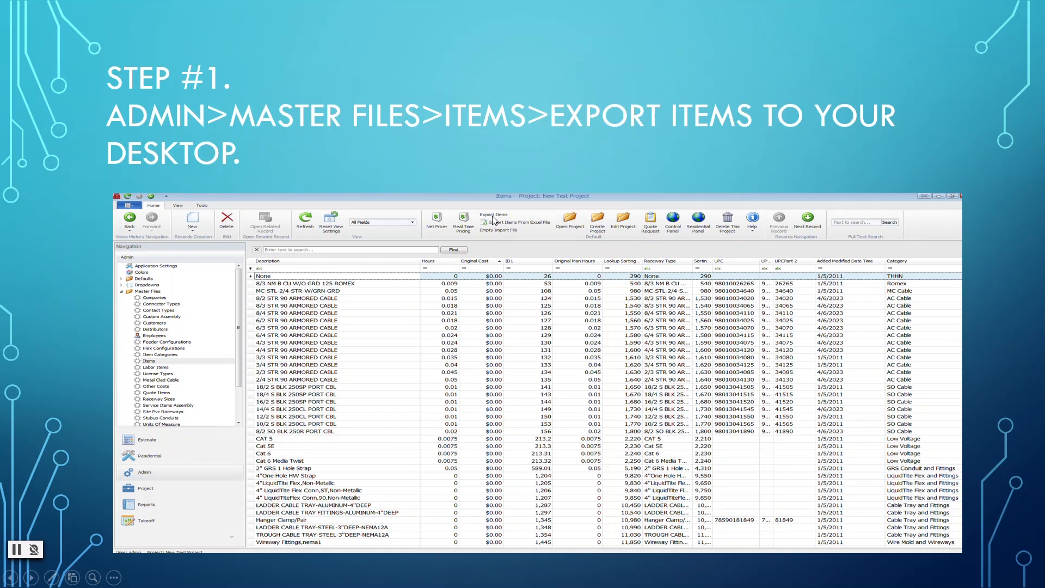
pyautogui.click(976, 410)
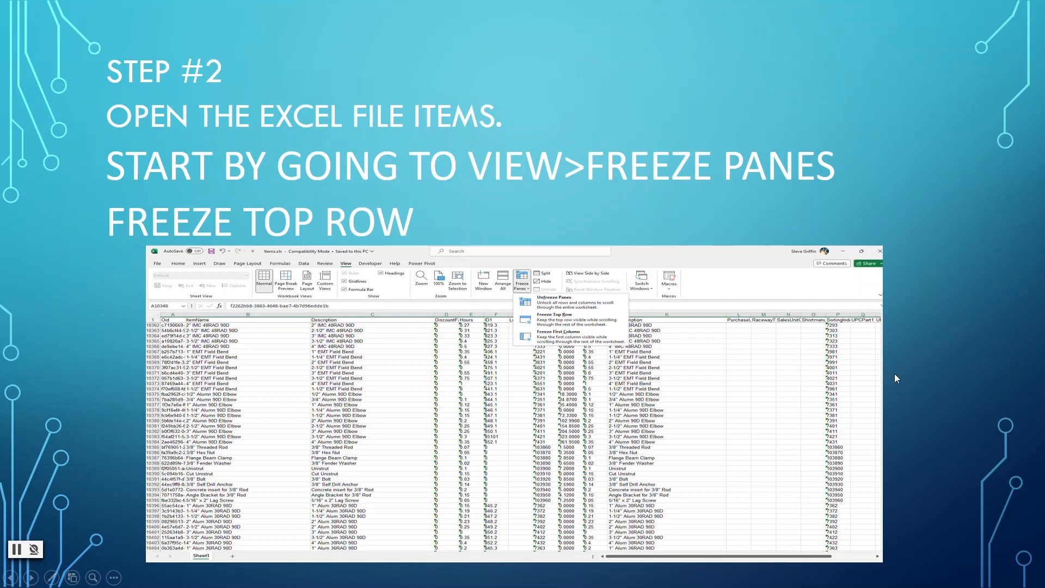
pyautogui.click(921, 390)
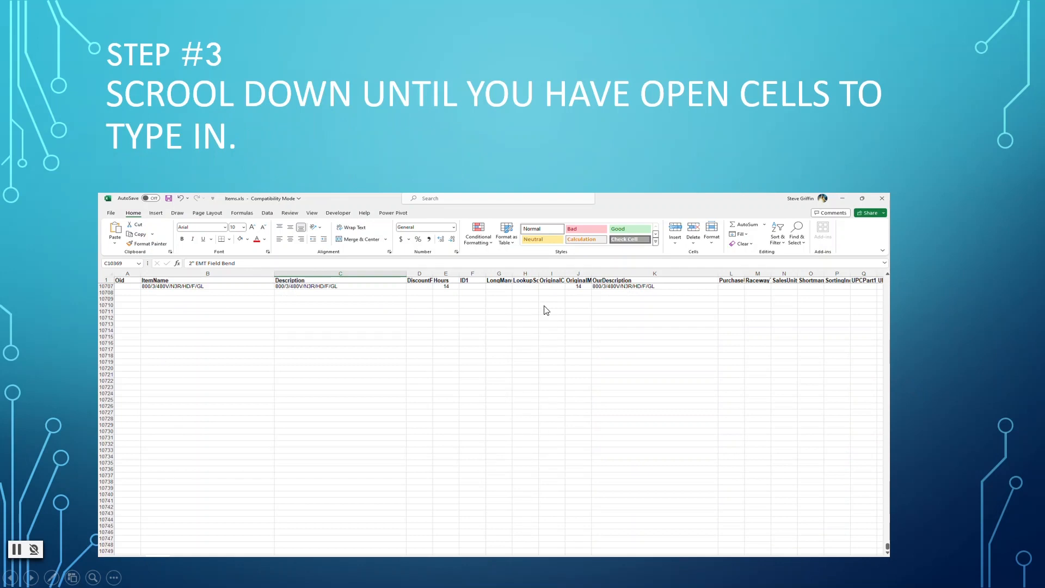
pyautogui.click(937, 331)
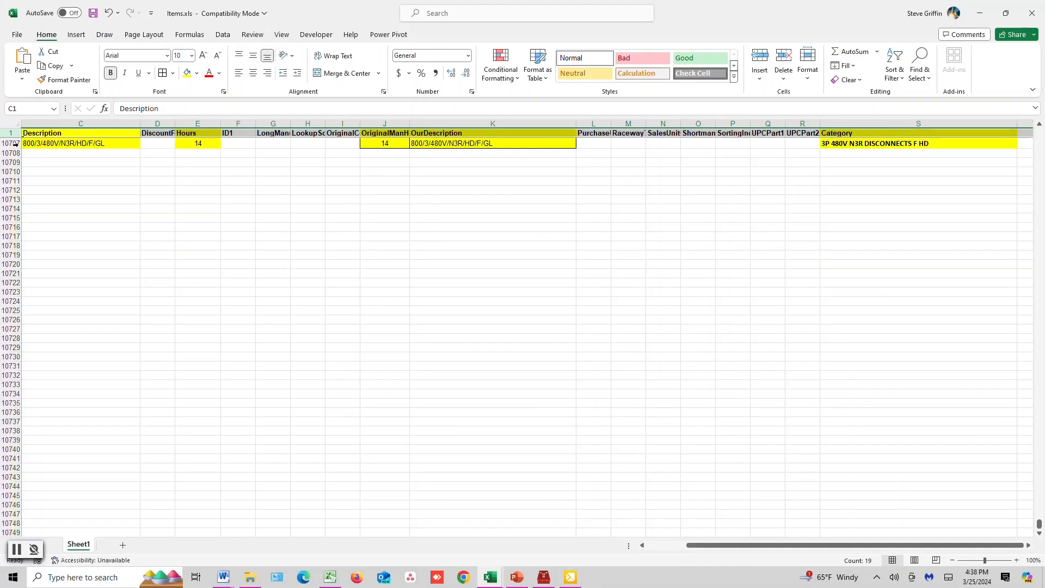
# Step: Copy header row 1 from Items.xls and paste it into row 1 of the blank workbook Book2
pyautogui.scroll(5, 72, 174)
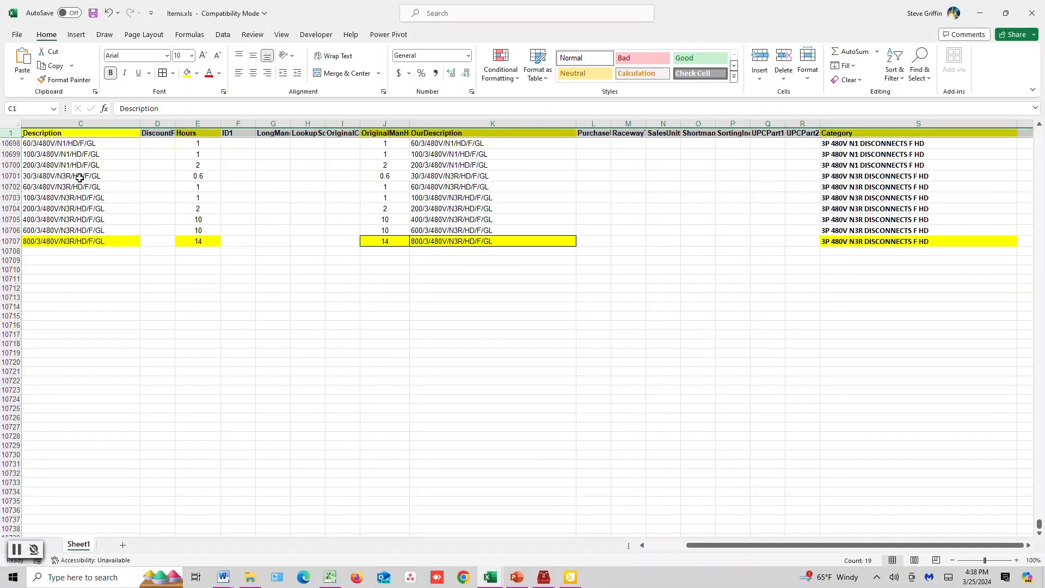
pyautogui.scroll(-4, 76, 178)
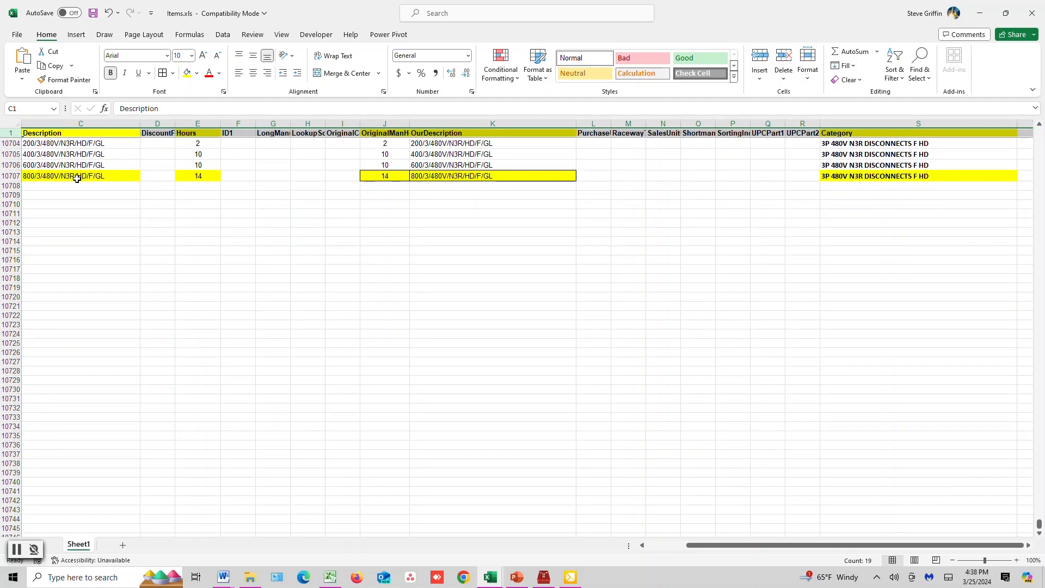
pyautogui.scroll(-1, 74, 175)
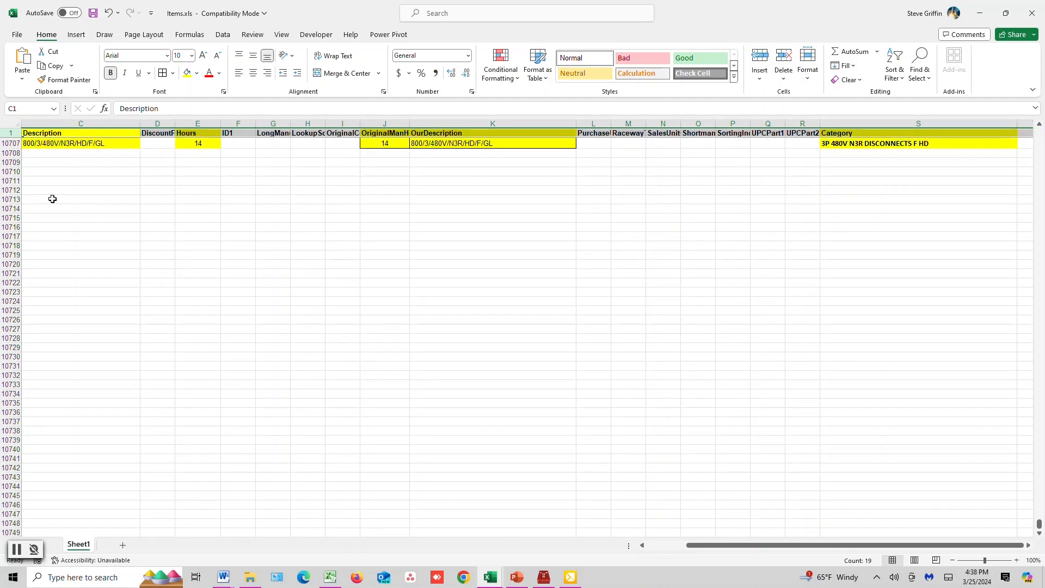
pyautogui.rightClick(10, 133)
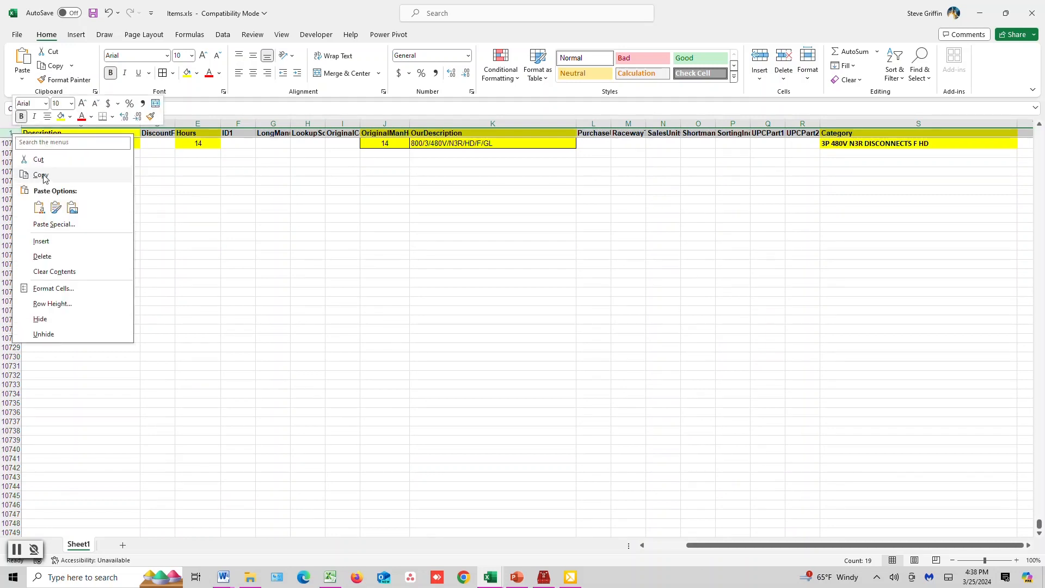
pyautogui.click(41, 175)
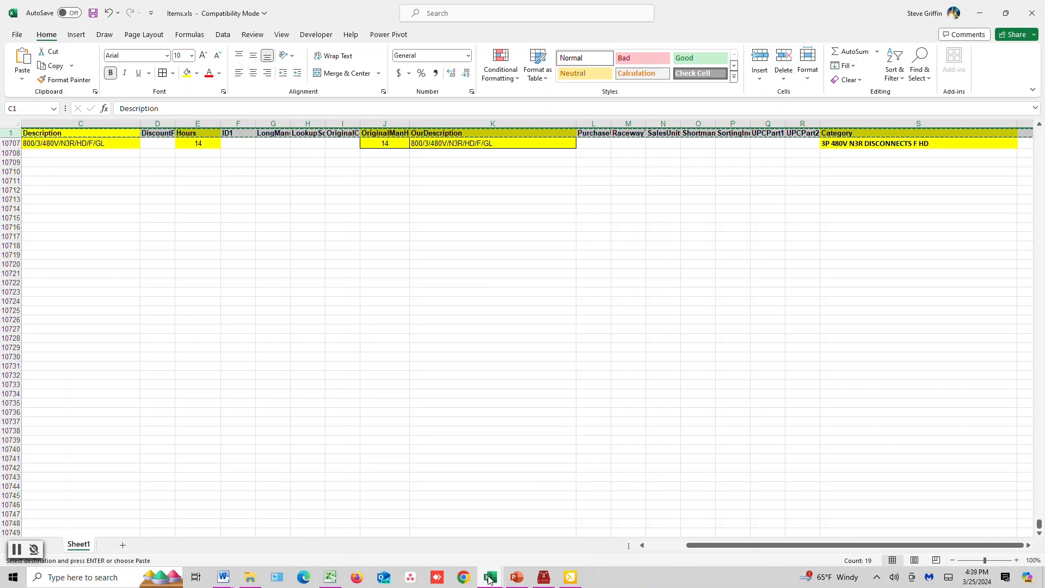
pyautogui.moveTo(489, 578)
pyautogui.click(727, 536)
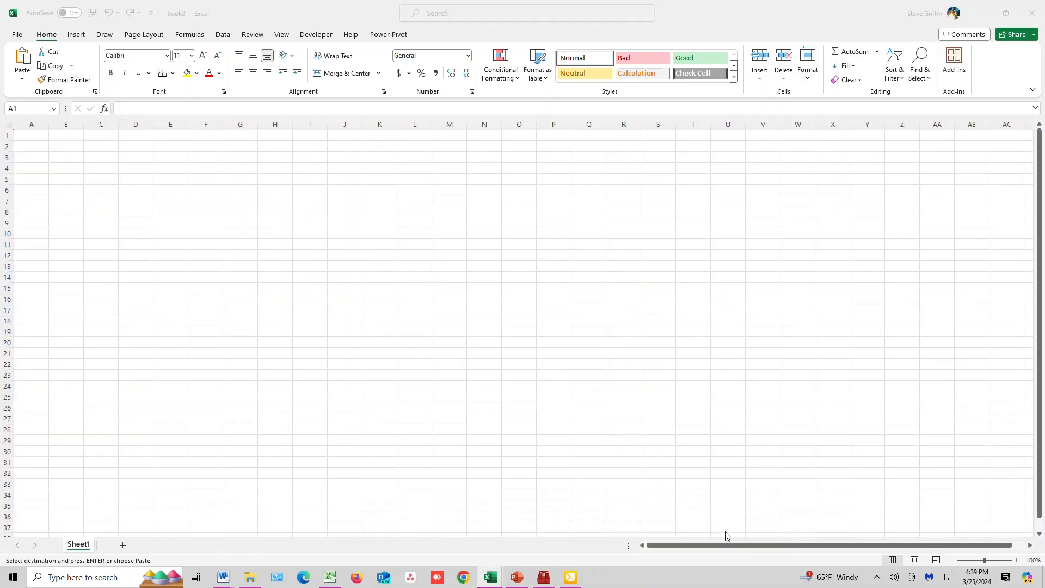
pyautogui.rightClick(29, 138)
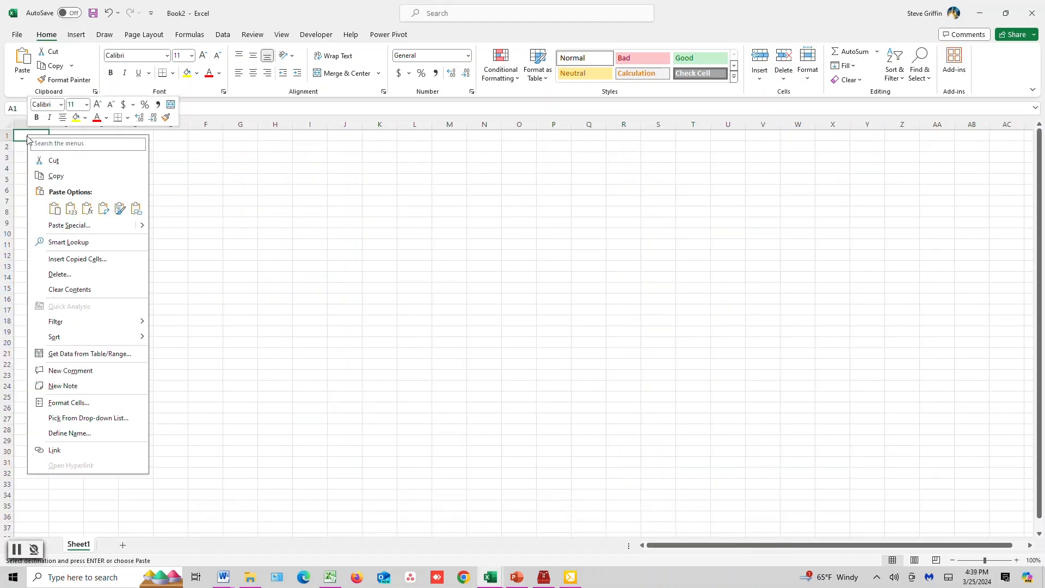
pyautogui.click(54, 209)
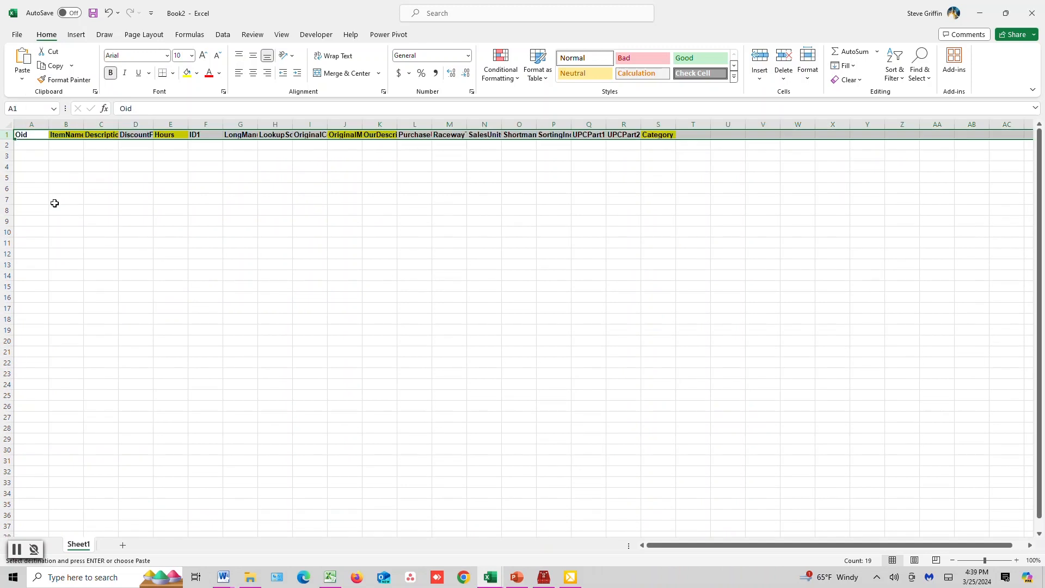
# Step: Widen the ItemName, Description, OriginalManHours and OurDescription columns so their headers show in full
pyautogui.click(157, 215)
pyautogui.moveTo(82, 122); pyautogui.dragTo(177, 125)
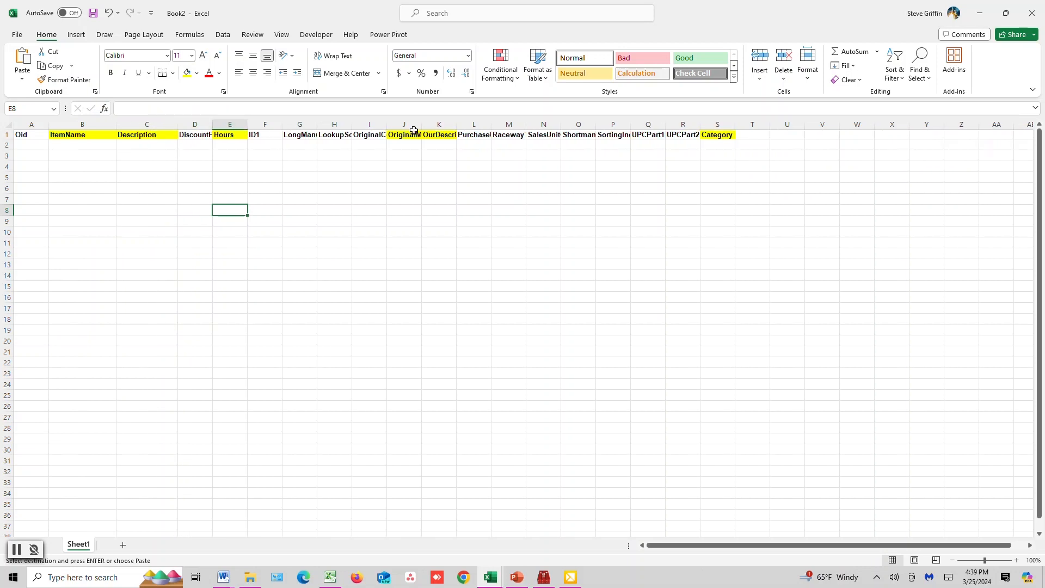
pyautogui.moveTo(422, 125); pyautogui.dragTo(514, 125)
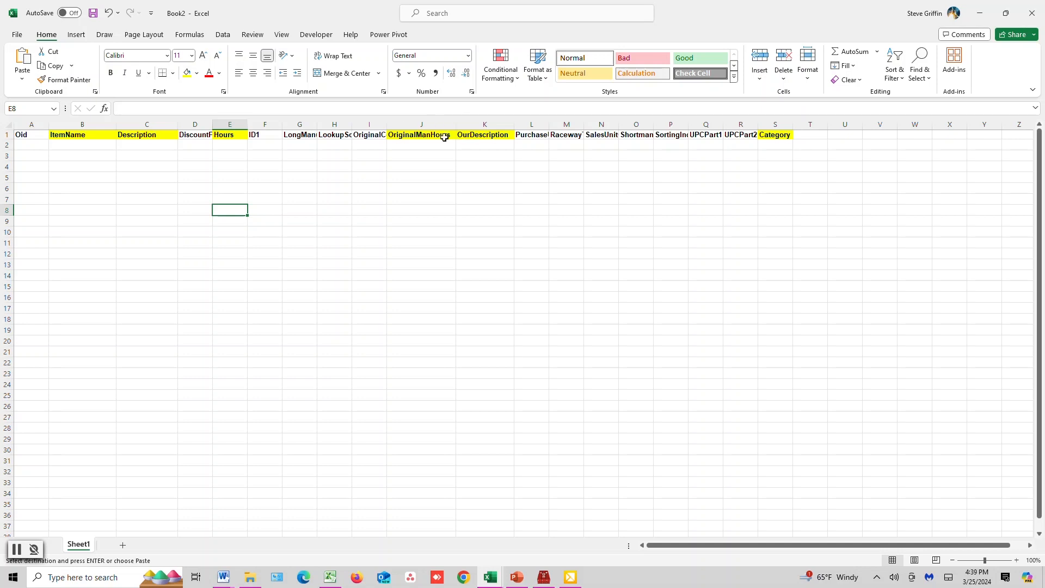
# Step: Apply cell borders to the OriginalManHours and OurDescription headers in J1:K1
pyautogui.moveTo(441, 137); pyautogui.dragTo(467, 134)
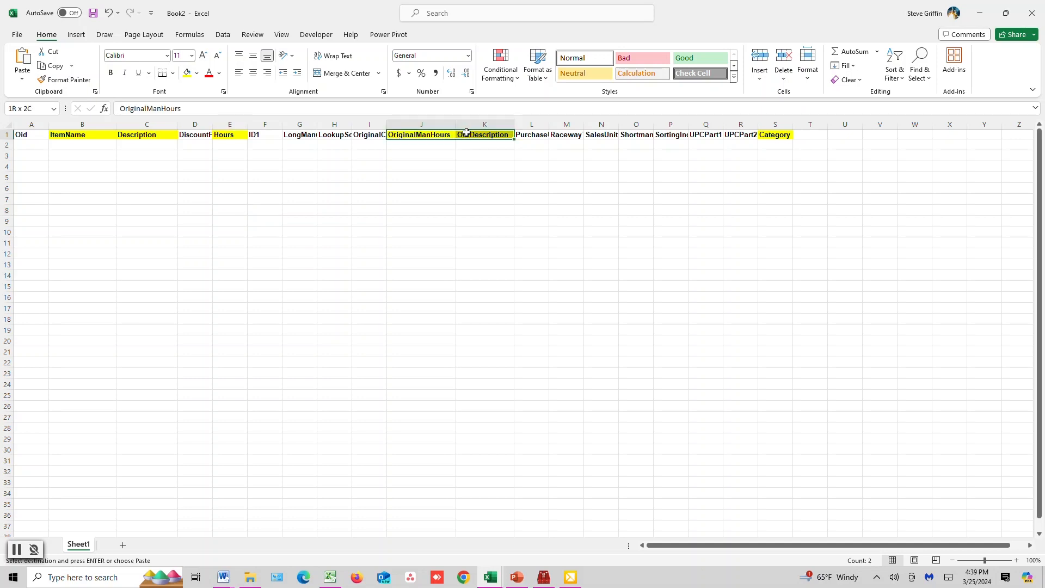
pyautogui.click(172, 72)
pyautogui.click(169, 181)
pyautogui.moveTo(372, 200); pyautogui.dragTo(372, 206)
# Step: Enter NEW ITEM as the ItemName in cell B2
pyautogui.click(61, 145)
pyautogui.write('n')
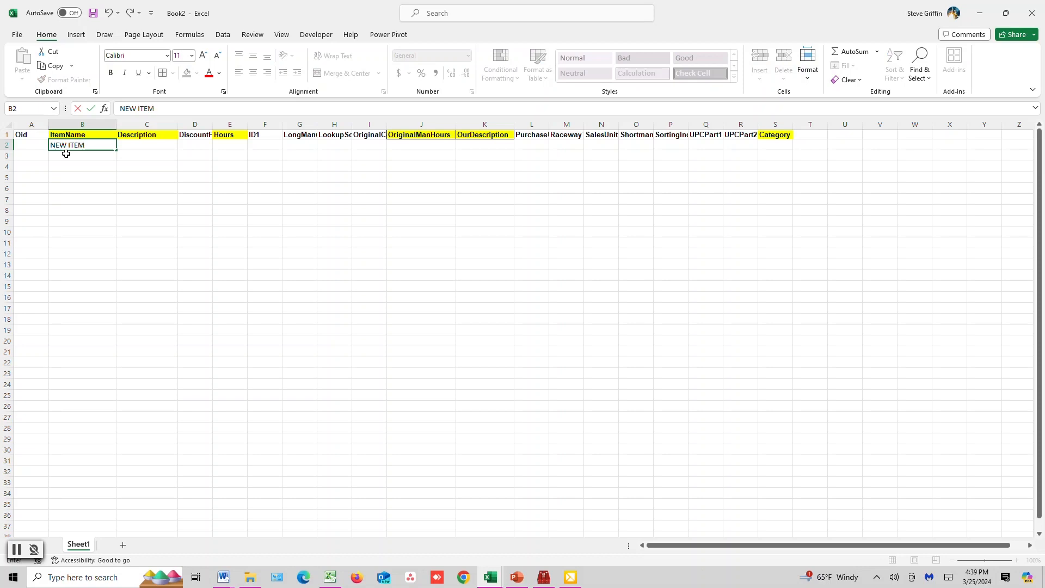
pyautogui.click(68, 159)
# Step: Copy NEW ITEM from B2 into the Description cell C2 and the OurDescription cell K2
pyautogui.click(79, 145)
pyautogui.rightClick(79, 145)
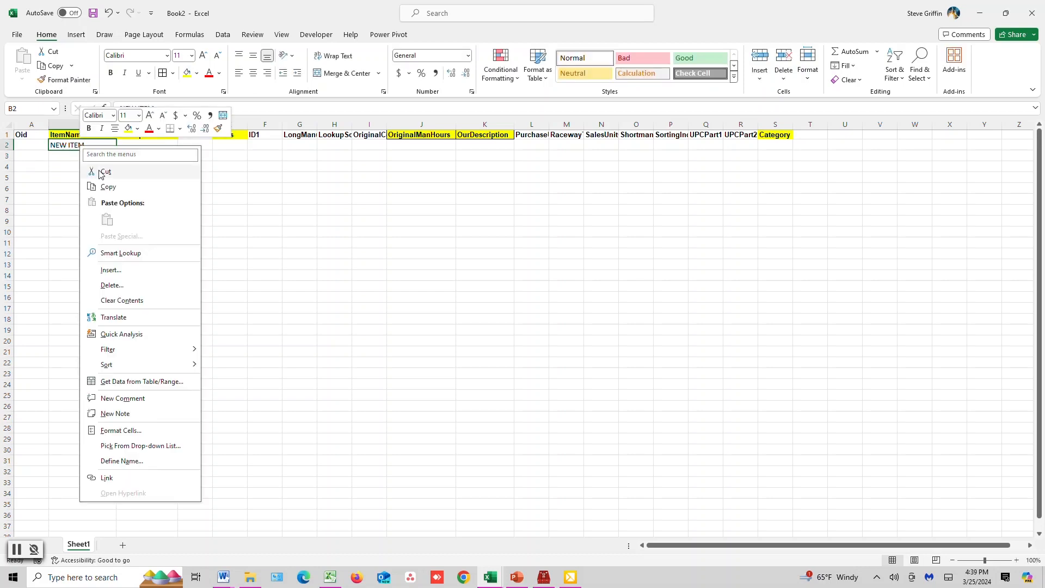
pyautogui.click(104, 186)
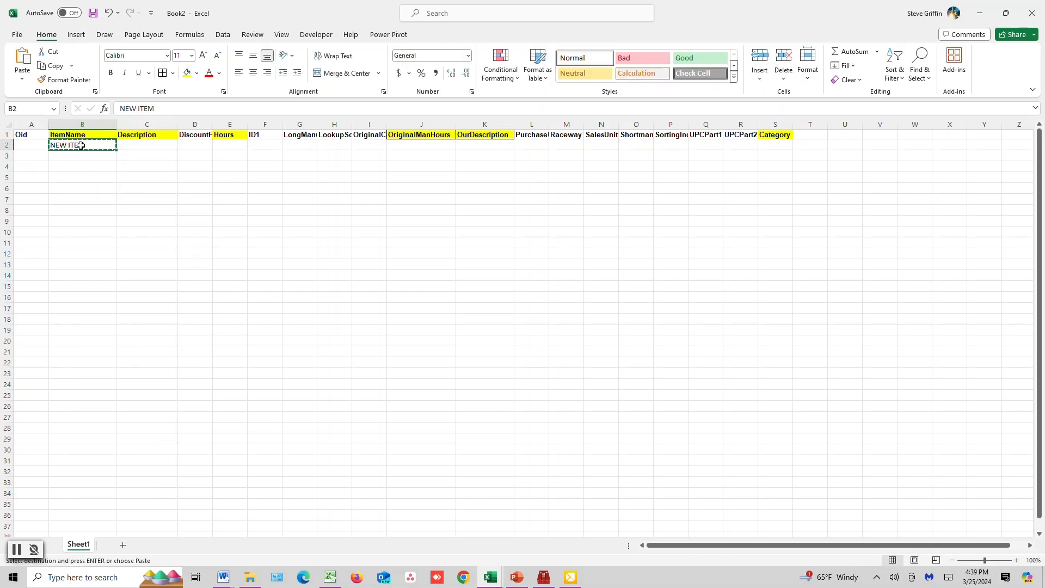
pyautogui.rightClick(131, 146)
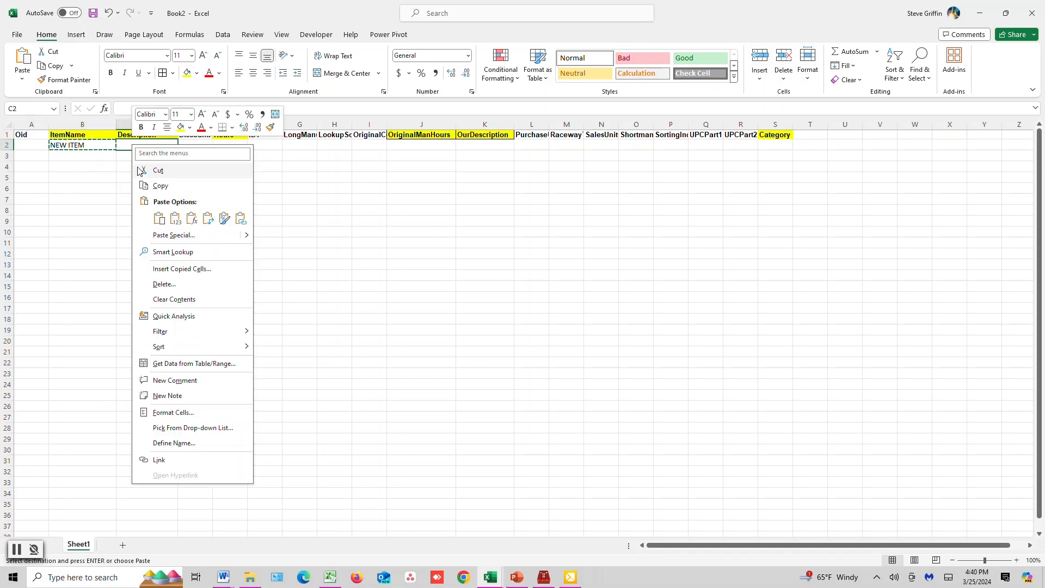
pyautogui.click(159, 219)
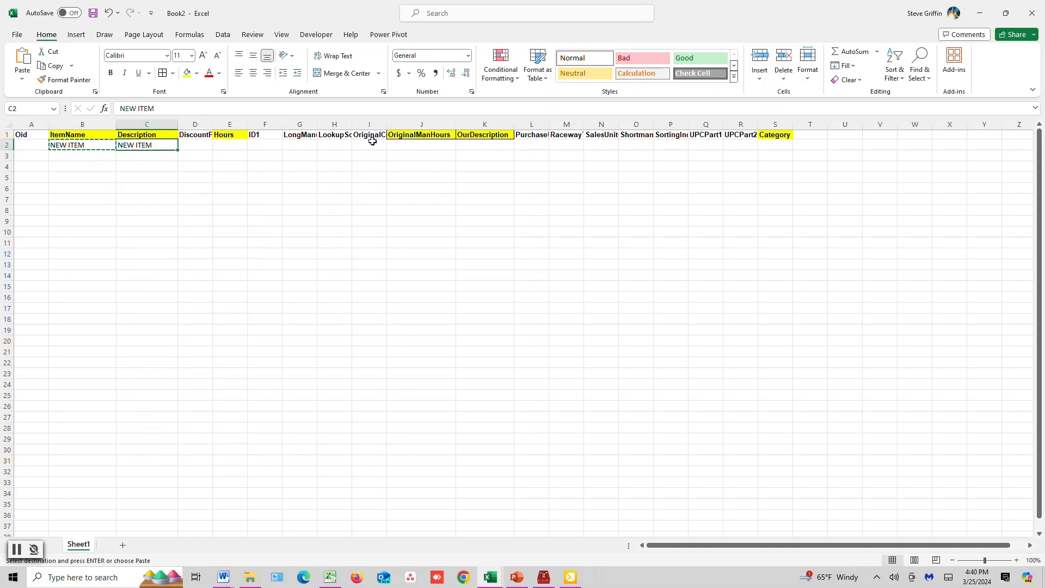
pyautogui.rightClick(476, 144)
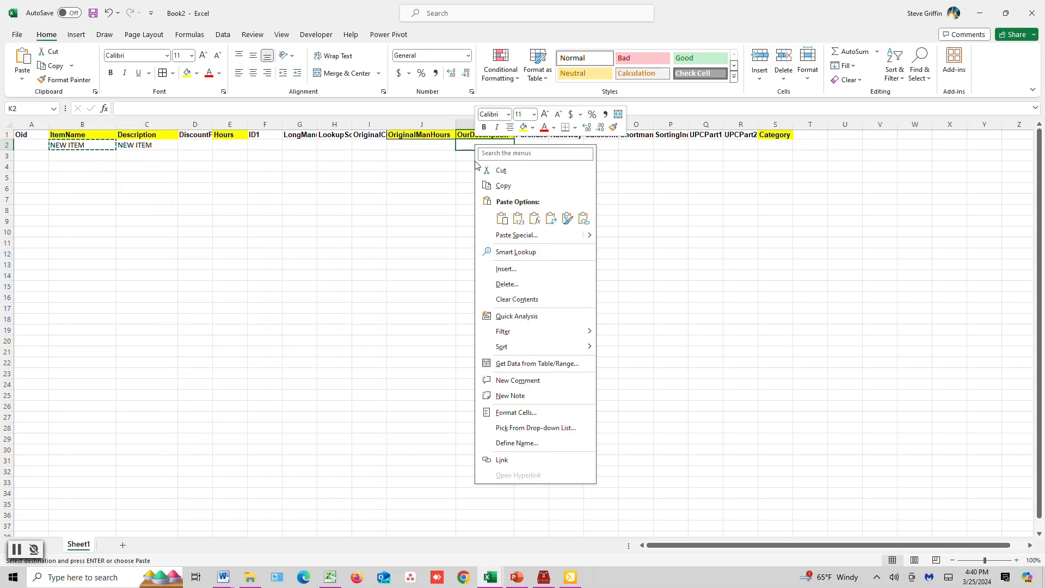
pyautogui.click(501, 217)
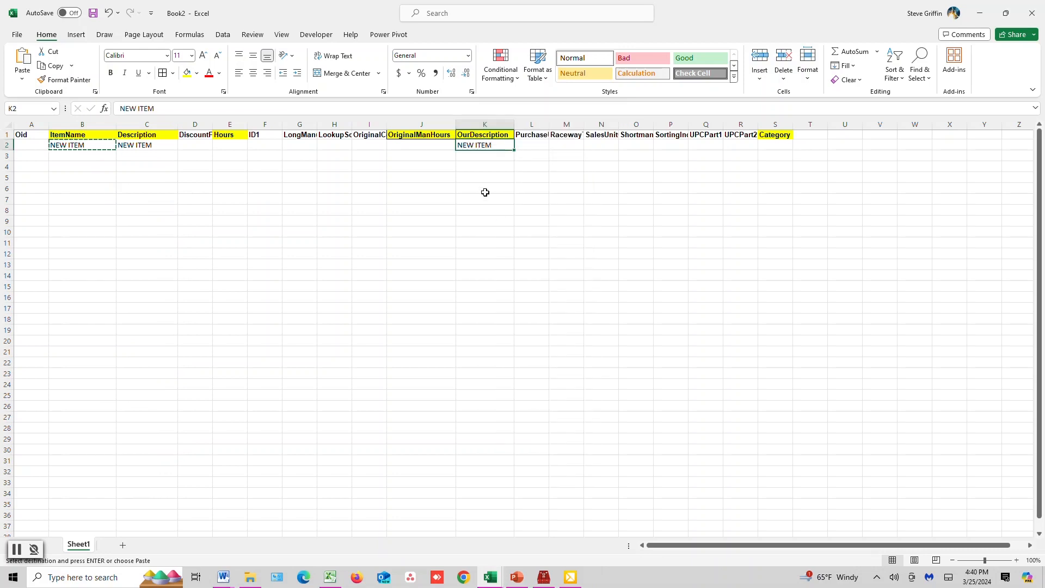
# Step: Enter 1 for both Hours in E2 and OriginalManHours in J2
pyautogui.click(228, 146)
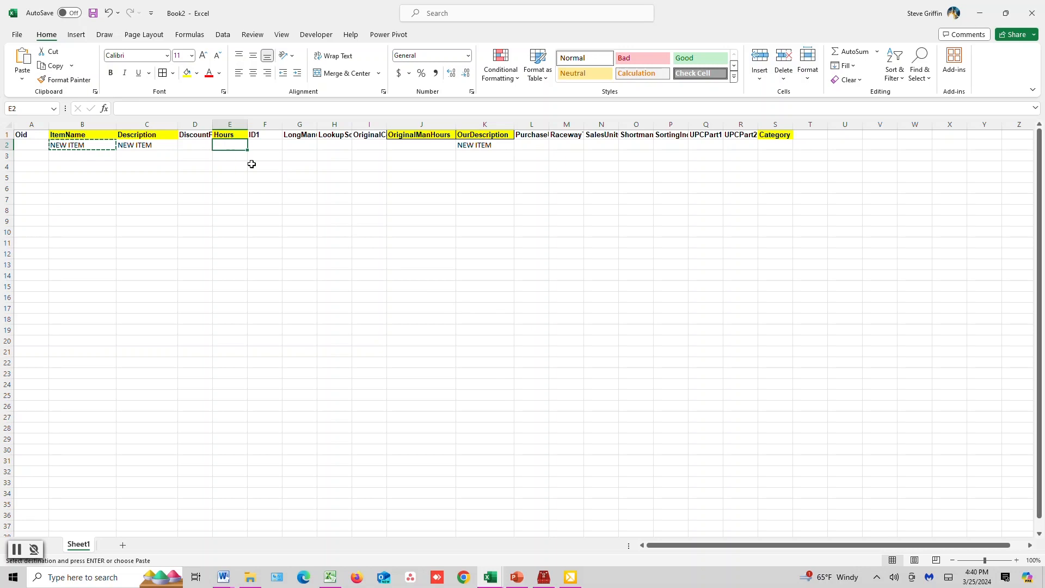
pyautogui.write('1')
pyautogui.click(414, 146)
pyautogui.write('1')
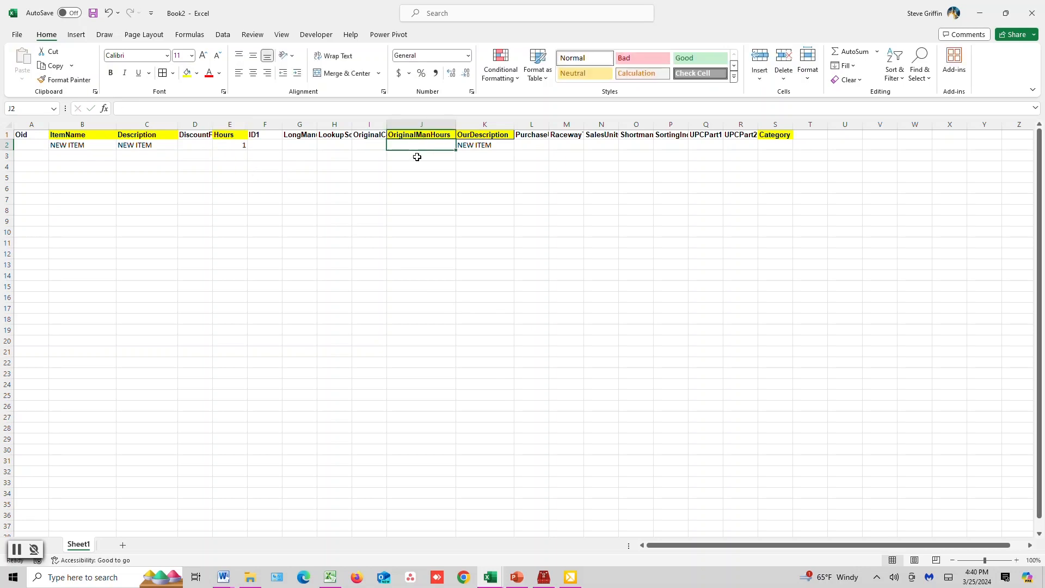
# Step: Widen the Category column and enter EXISTING CATEGORY in cell S2
pyautogui.click(778, 146)
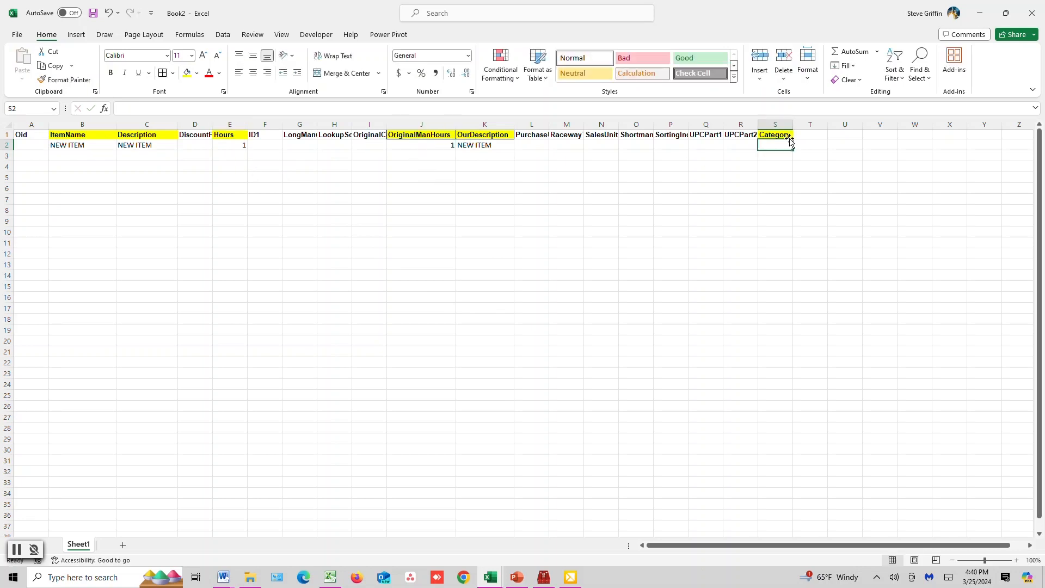
pyautogui.moveTo(793, 124); pyautogui.dragTo(881, 116)
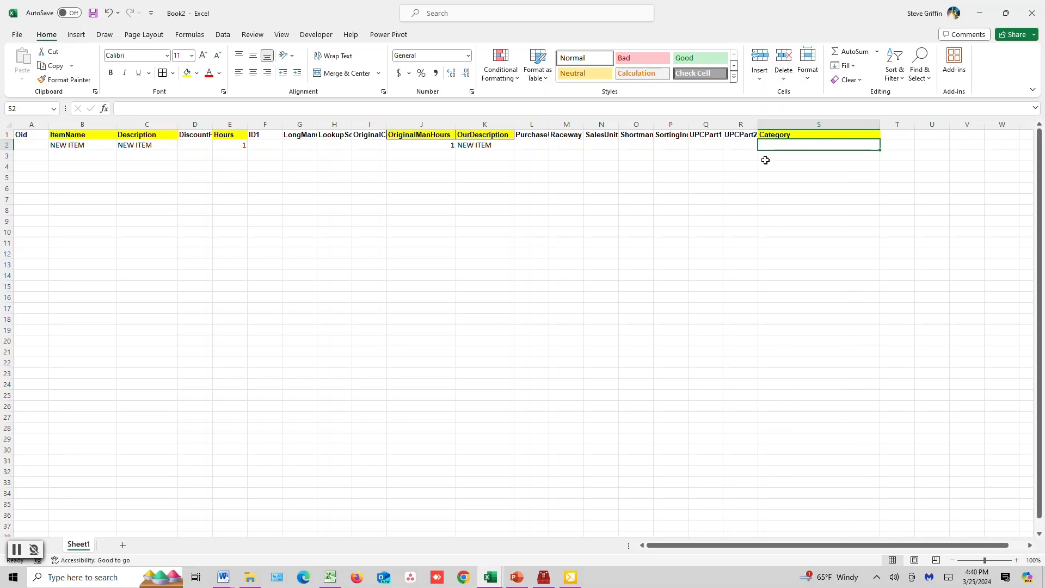
pyautogui.write('EXISTING CATEGORY')
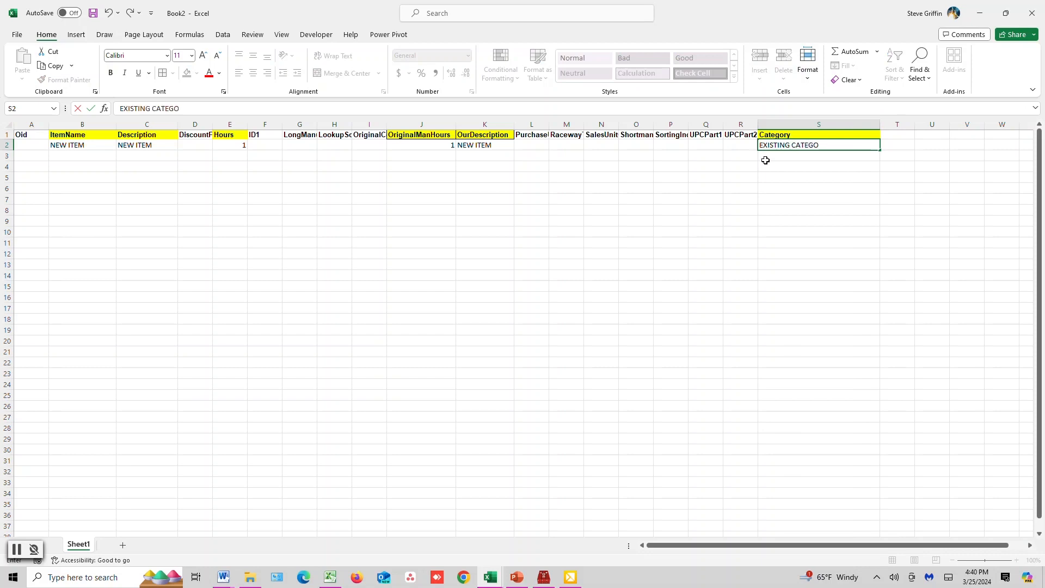
pyautogui.click(531, 234)
# Step: Enter NEW ITEM #2 as the ItemName in cell B3
pyautogui.click(60, 155)
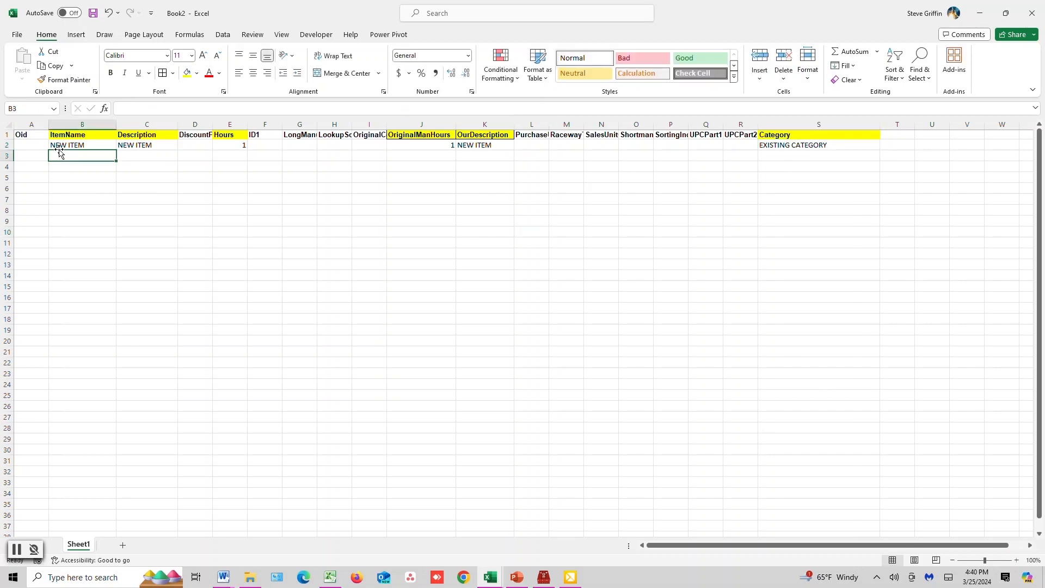
pyautogui.write('NEW ITEM #2')
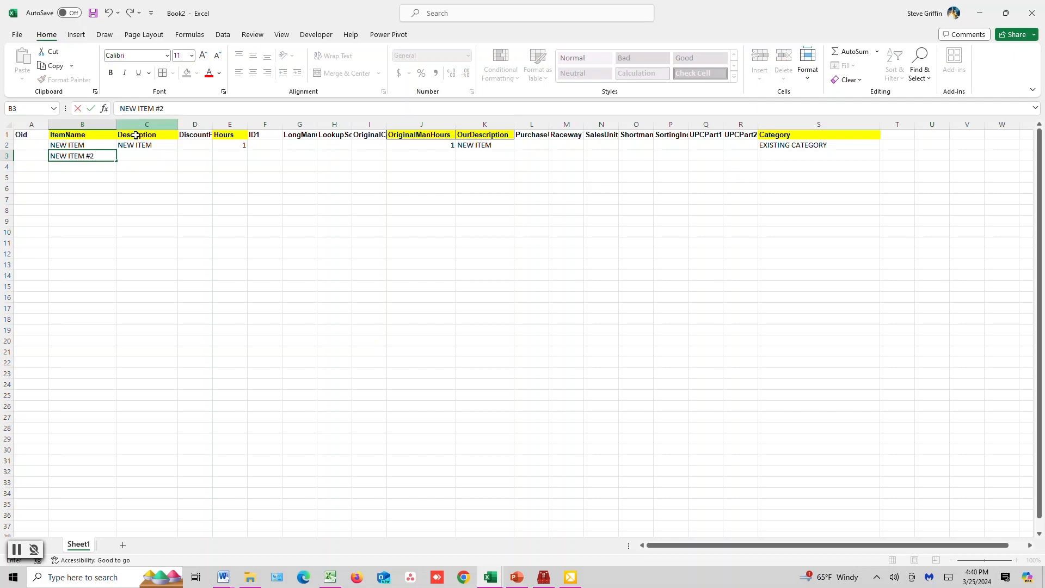
pyautogui.click(87, 184)
# Step: Copy NEW ITEM #2 from B3 into the Description cell C3 and the OurDescription cell K3
pyautogui.click(81, 156)
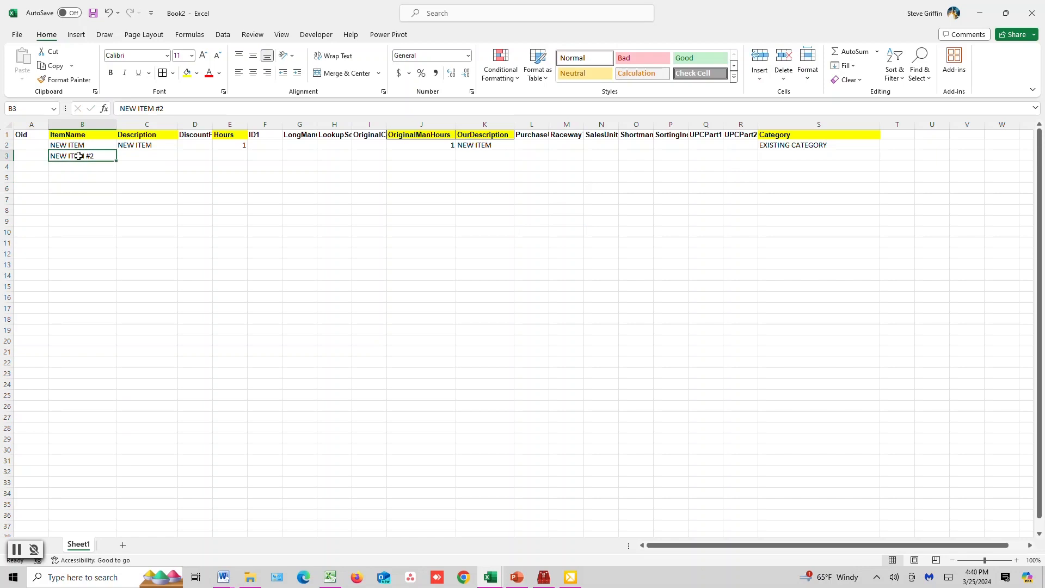
pyautogui.rightClick(81, 158)
pyautogui.click(111, 199)
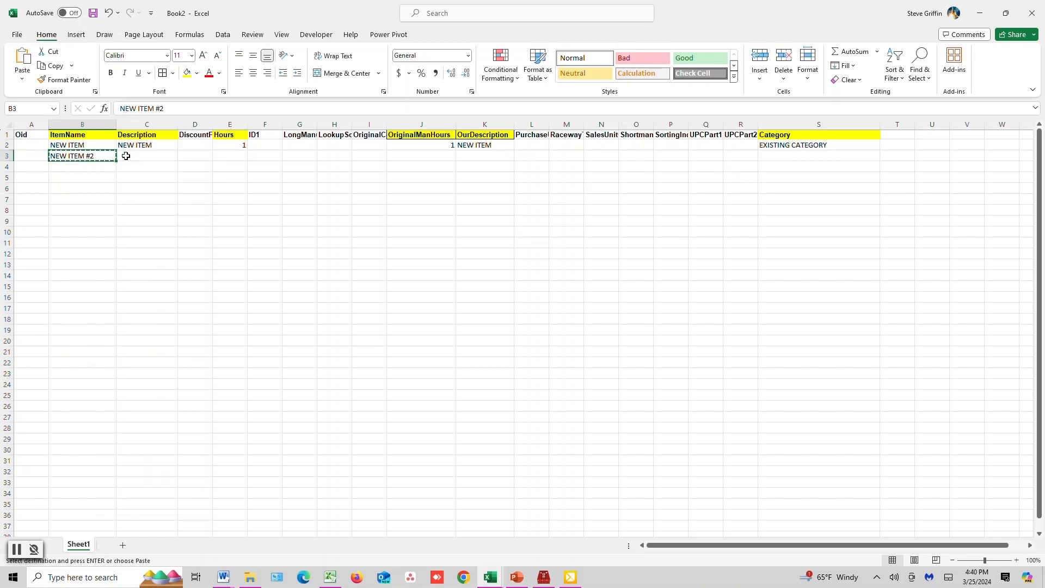
pyautogui.rightClick(127, 157)
pyautogui.click(154, 229)
pyautogui.rightClick(475, 157)
pyautogui.click(502, 231)
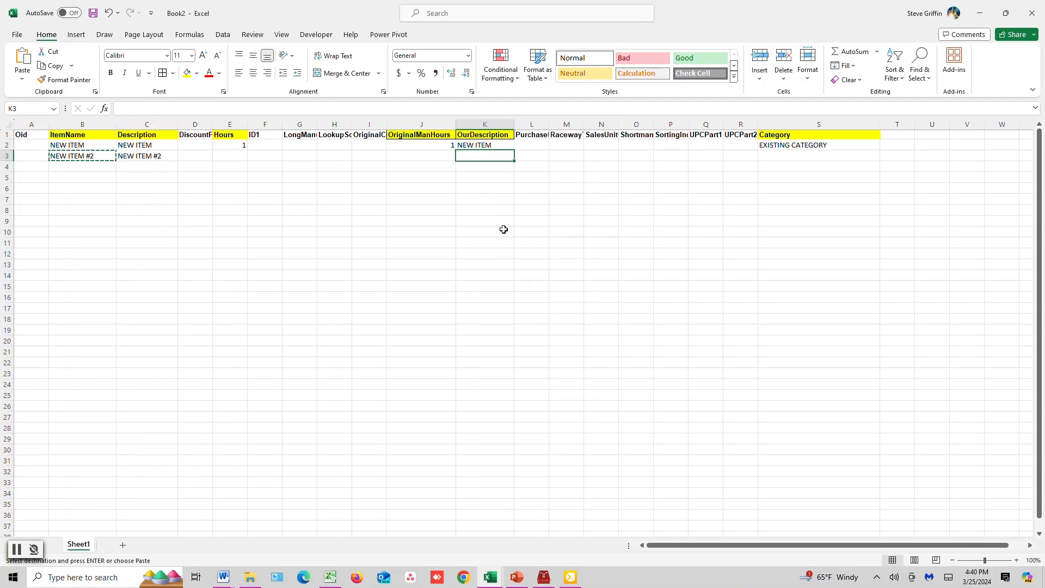
# Step: Enter 1 for both Hours in E3 and OriginalManHours in J3
pyautogui.click(234, 156)
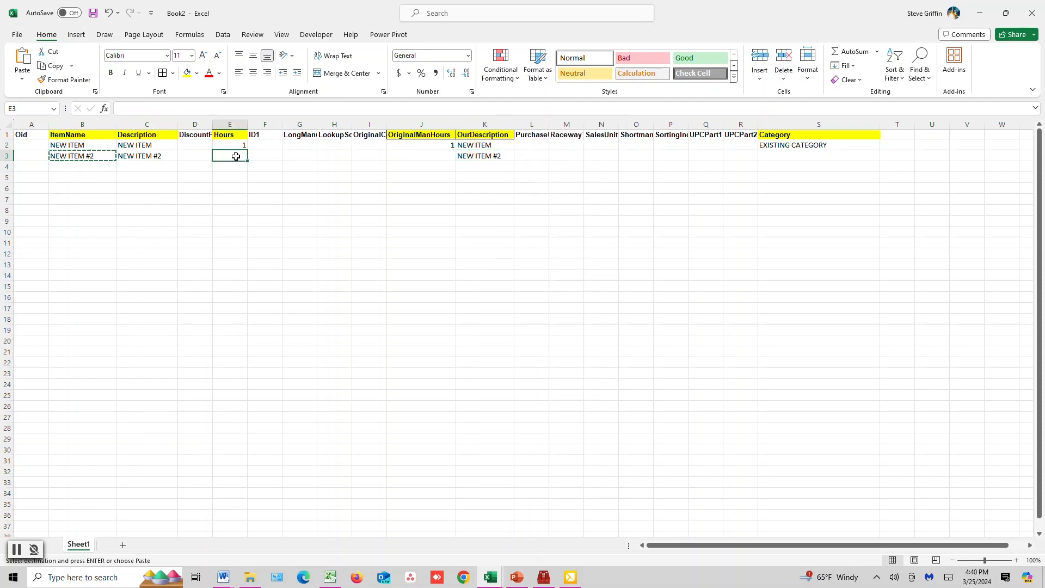
pyautogui.press('Escape')
pyautogui.write('1')
pyautogui.click(408, 155)
pyautogui.write('1')
# Step: Fill EXISTING CATEGORY from S2 down through S4 in the Category column
pyautogui.click(853, 155)
pyautogui.click(854, 145)
pyautogui.moveTo(878, 148); pyautogui.dragTo(881, 172)
pyautogui.click(670, 269)
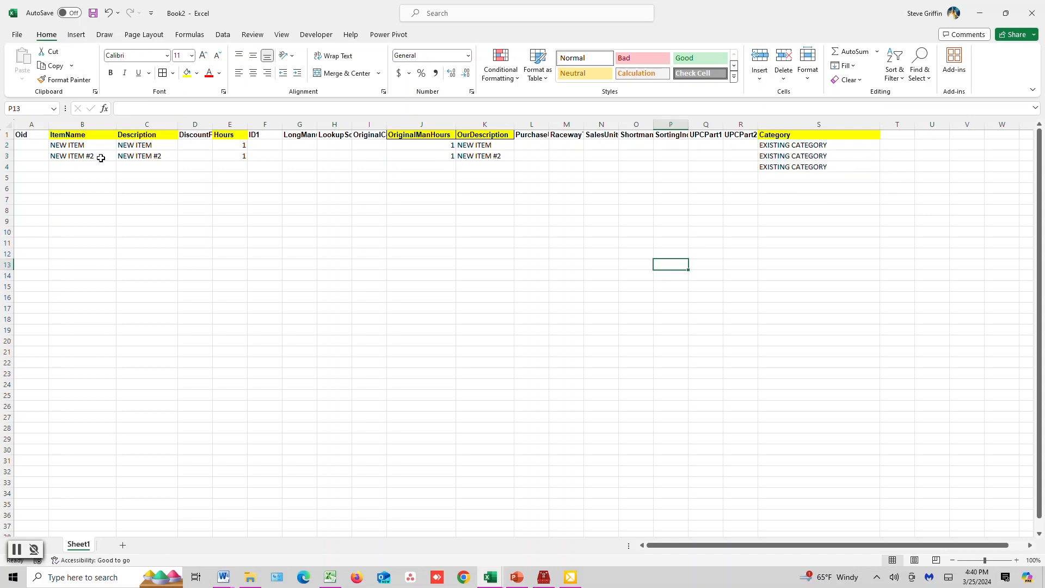
# Step: Enter NEW ITEM #3 as the ItemName in cell B4
pyautogui.click(54, 166)
pyautogui.write('NEW ITEM #3')
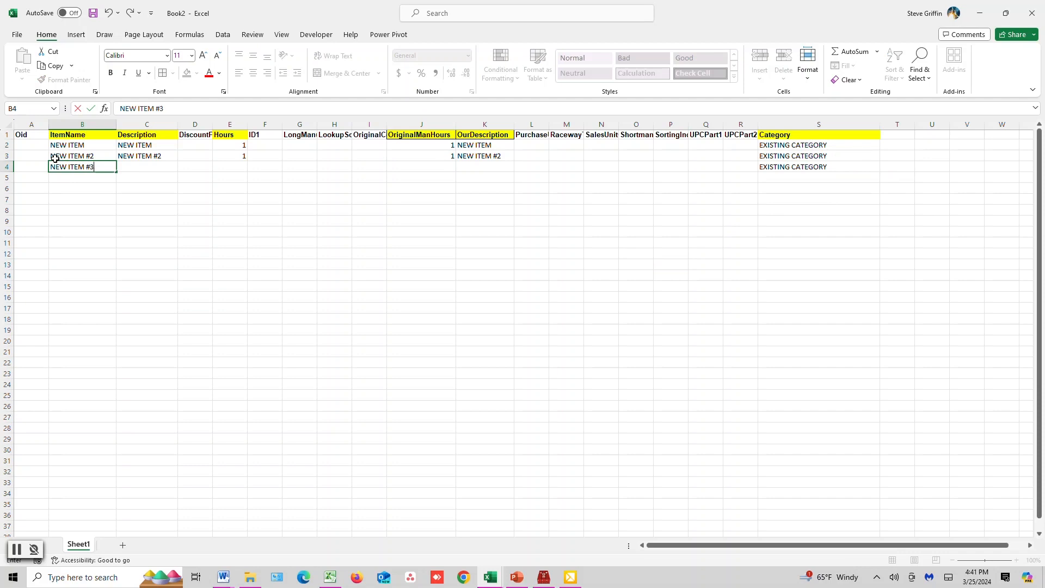
pyautogui.click(134, 166)
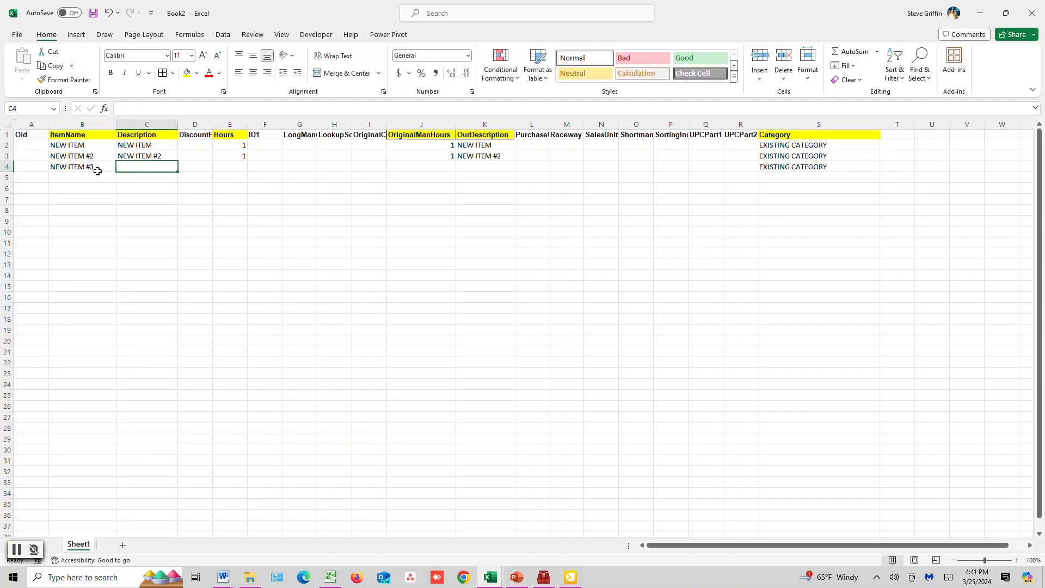
# Step: Copy NEW ITEM #3 from B4 into the Description cell C4 and the OurDescription cell K4
pyautogui.click(77, 169)
pyautogui.rightClick(76, 168)
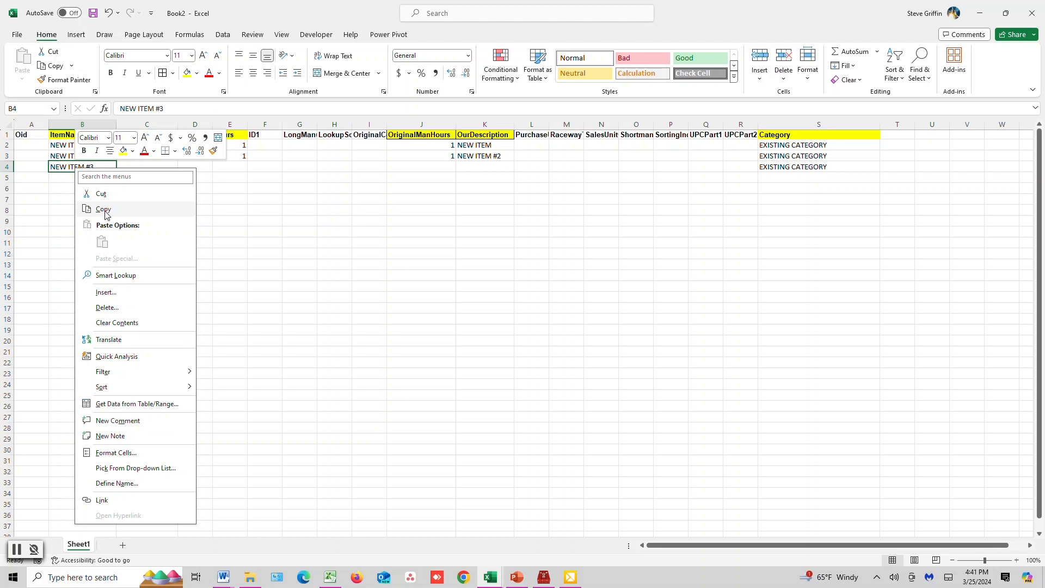
pyautogui.click(101, 209)
pyautogui.rightClick(132, 166)
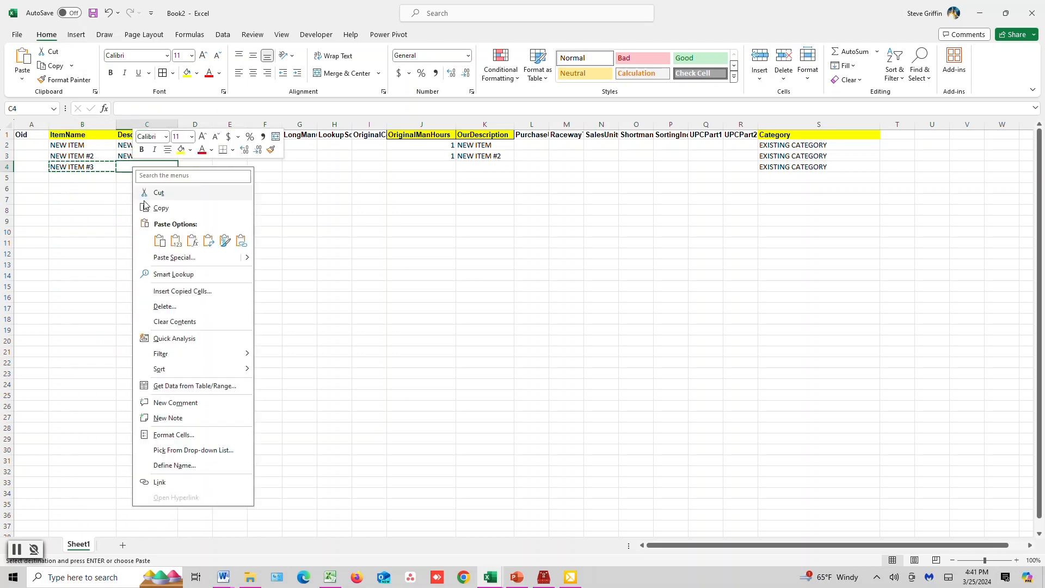
pyautogui.click(162, 242)
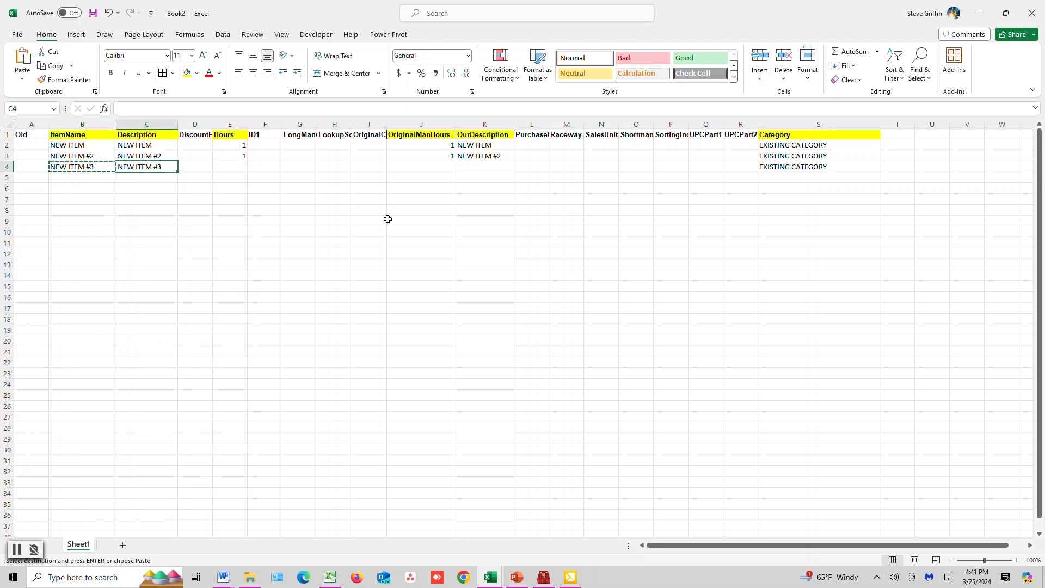
pyautogui.rightClick(469, 167)
pyautogui.click(496, 240)
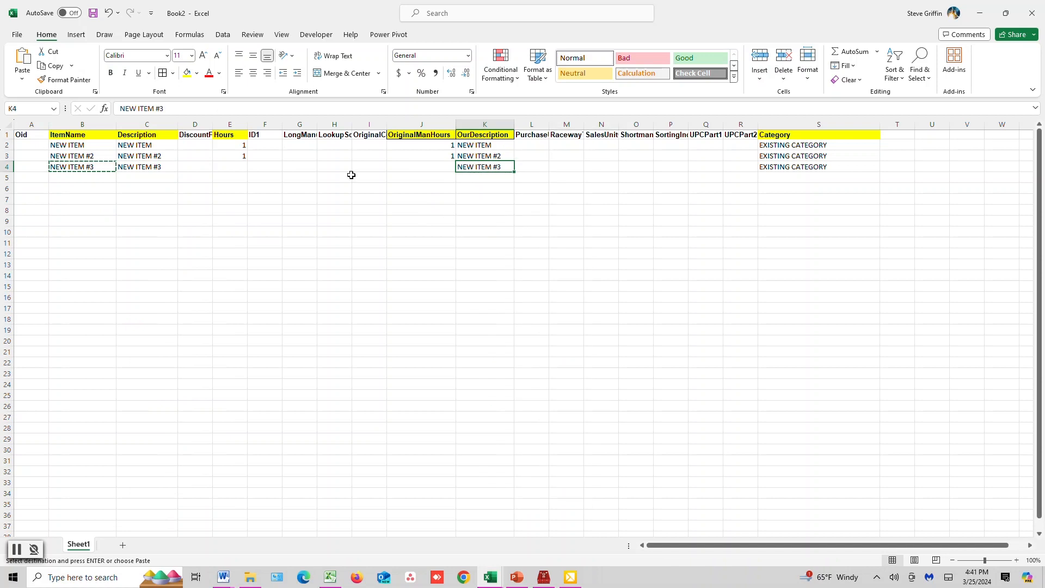
# Step: Enter 1 for both Hours in E4 and OriginalManHours in J4
pyautogui.click(240, 165)
pyautogui.write('1')
pyautogui.click(417, 168)
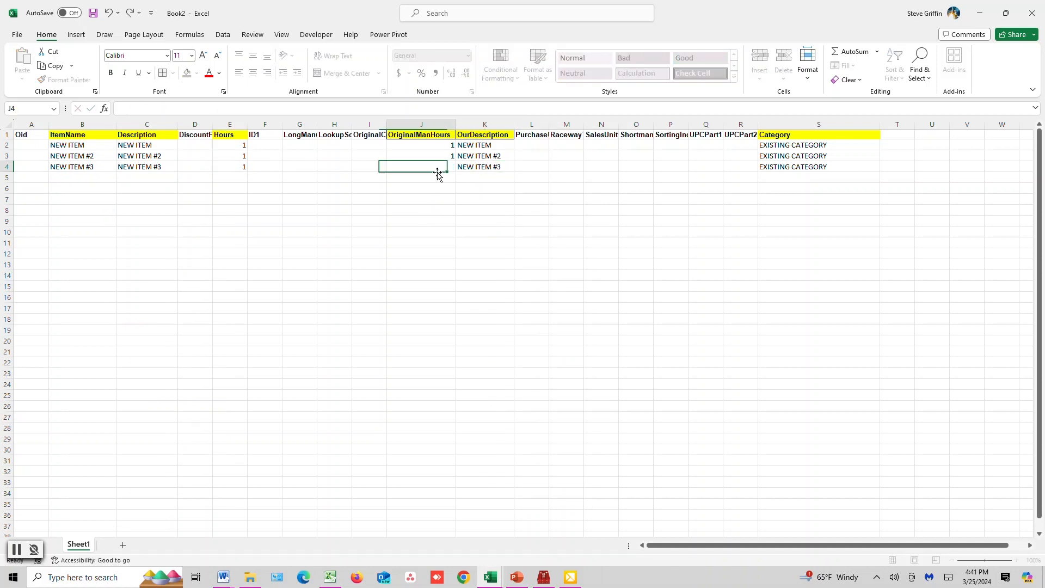
pyautogui.write('1')
pyautogui.moveTo(779, 188); pyautogui.dragTo(772, 168)
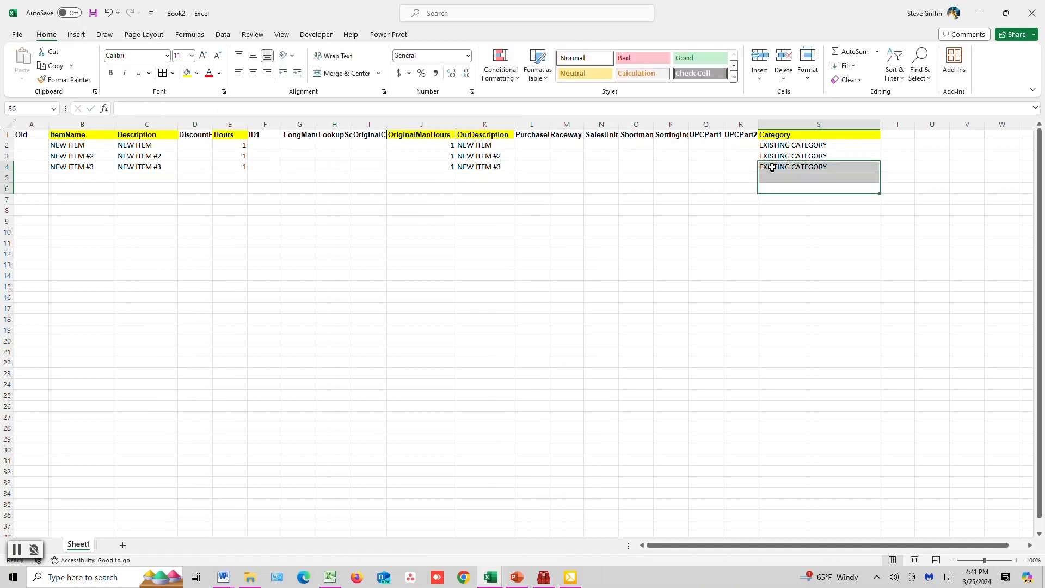
pyautogui.click(773, 202)
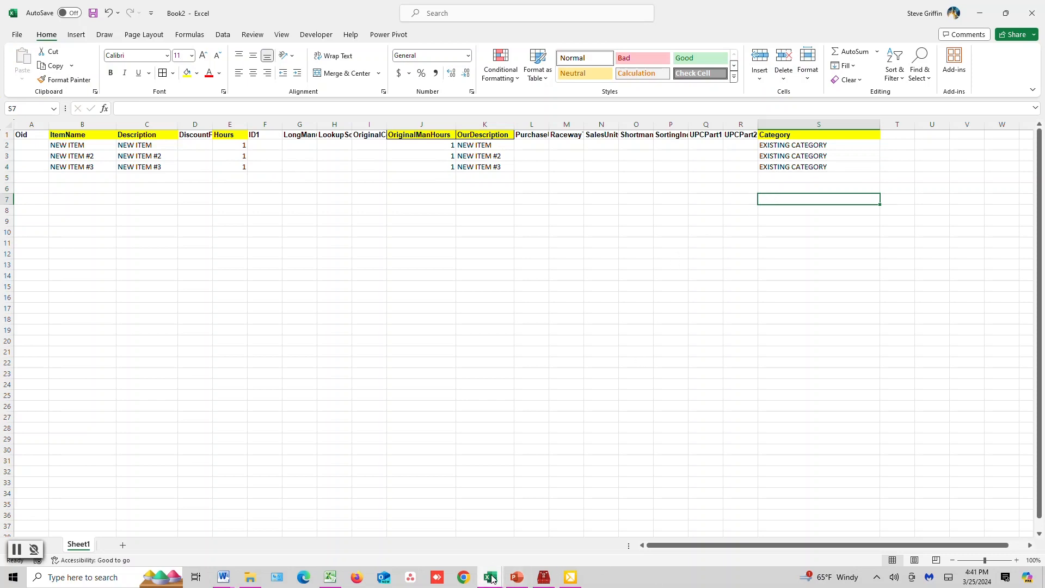
# Step: Switch to the GEAR FOR BEST BID.xlsx workbook and copy the five 150/2/120/240V/MLO/F panel names in C6:C10
pyautogui.moveTo(492, 578)
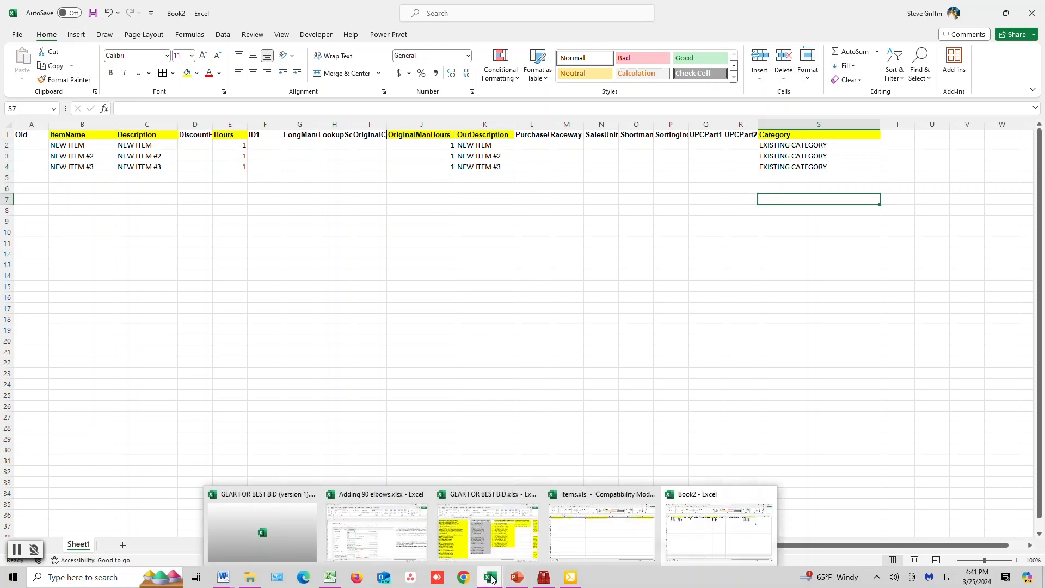
pyautogui.click(452, 547)
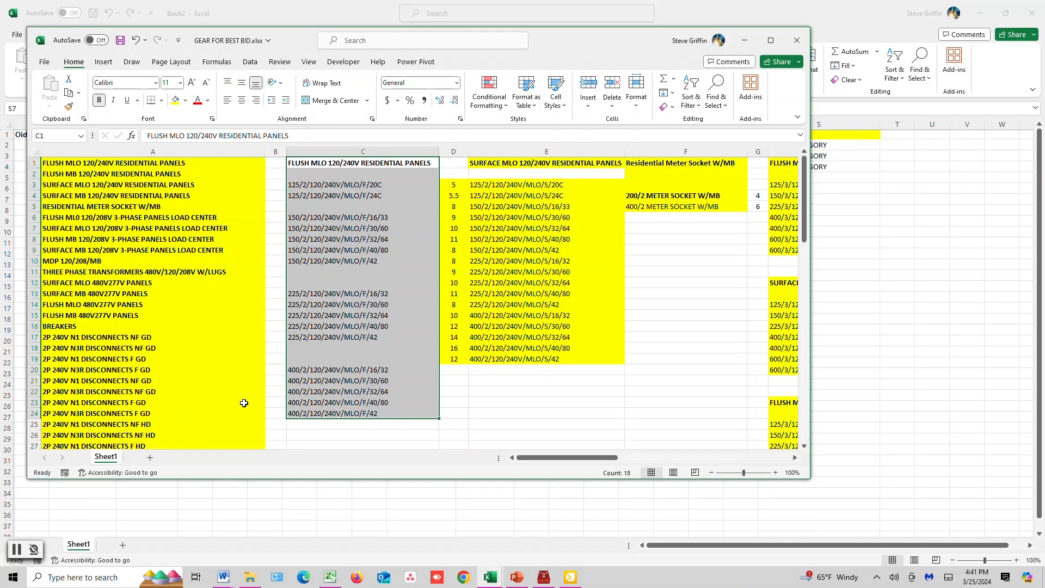
pyautogui.moveTo(471, 394); pyautogui.dragTo(487, 383)
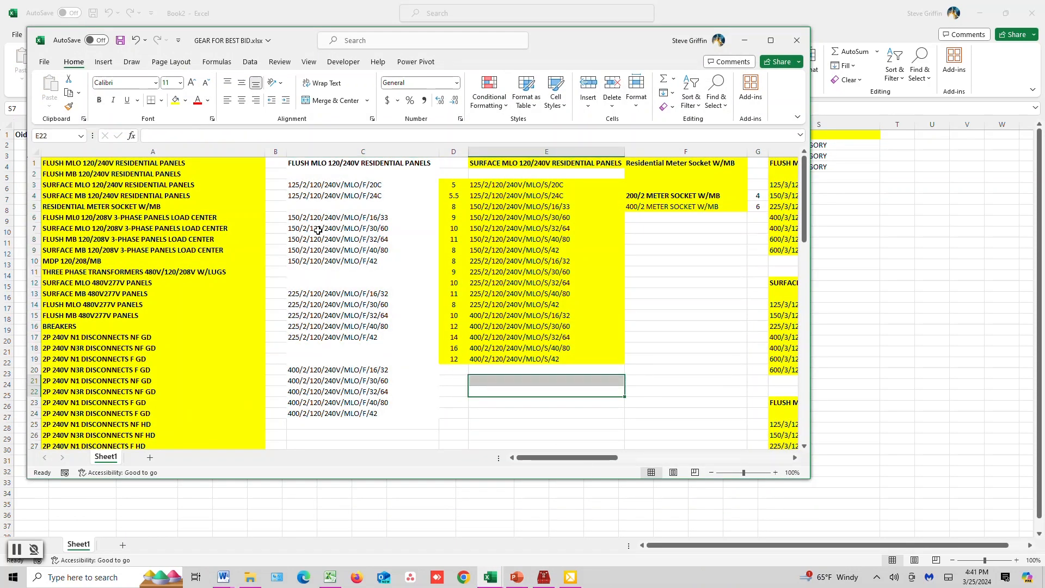
pyautogui.moveTo(308, 216); pyautogui.dragTo(321, 261)
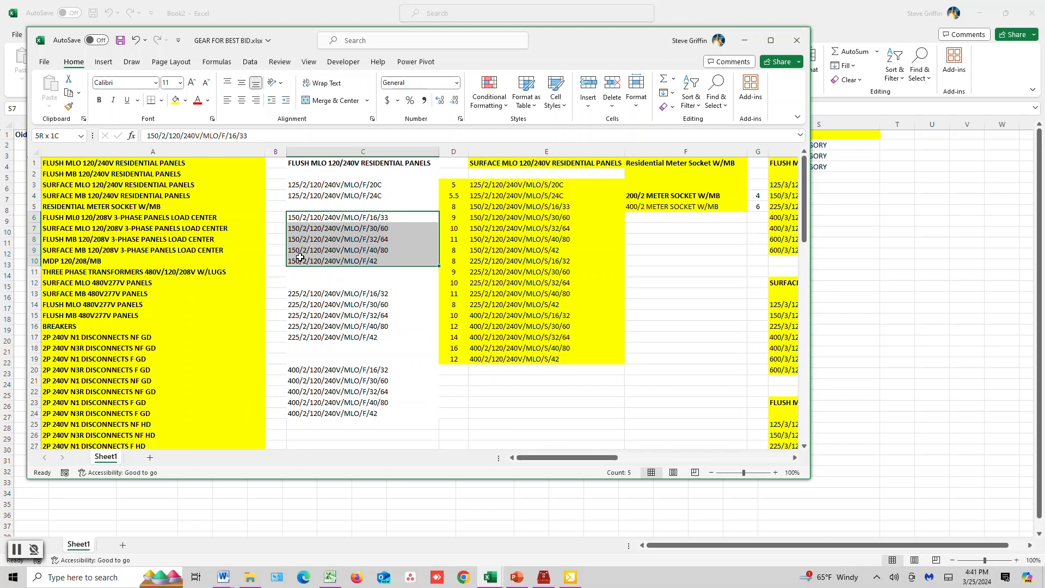
pyautogui.rightClick(316, 217)
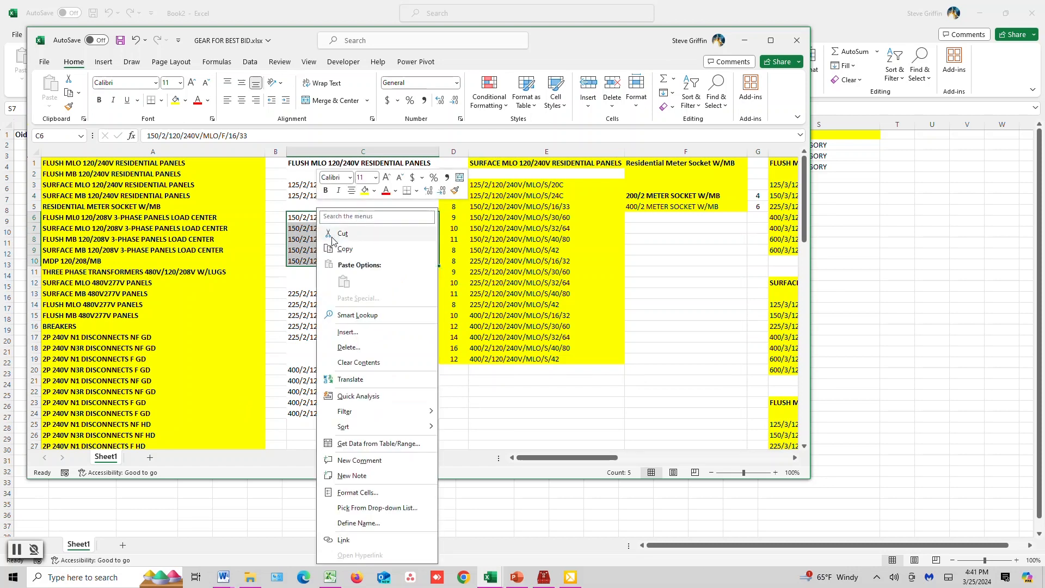
pyautogui.click(349, 254)
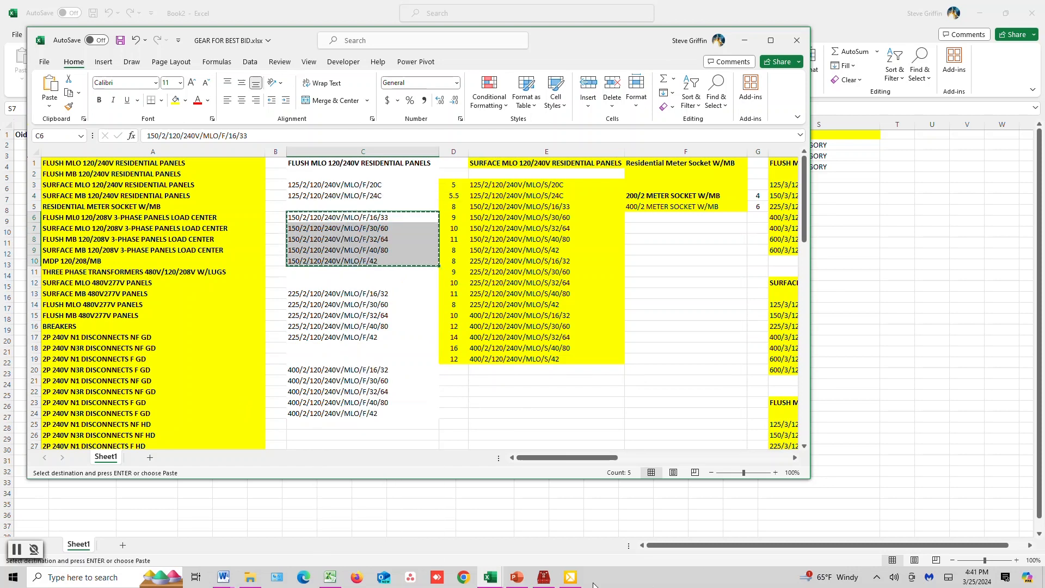
# Step: Return to Book2, paste the copied panel names into the ItemName column from B5, and fit column B to its contents
pyautogui.moveTo(490, 580)
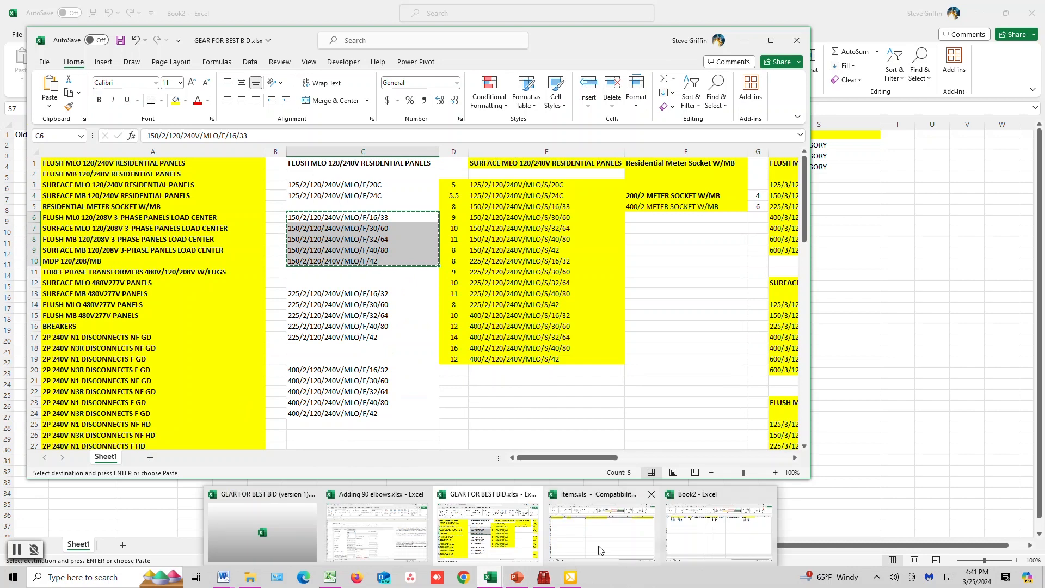
pyautogui.click(688, 542)
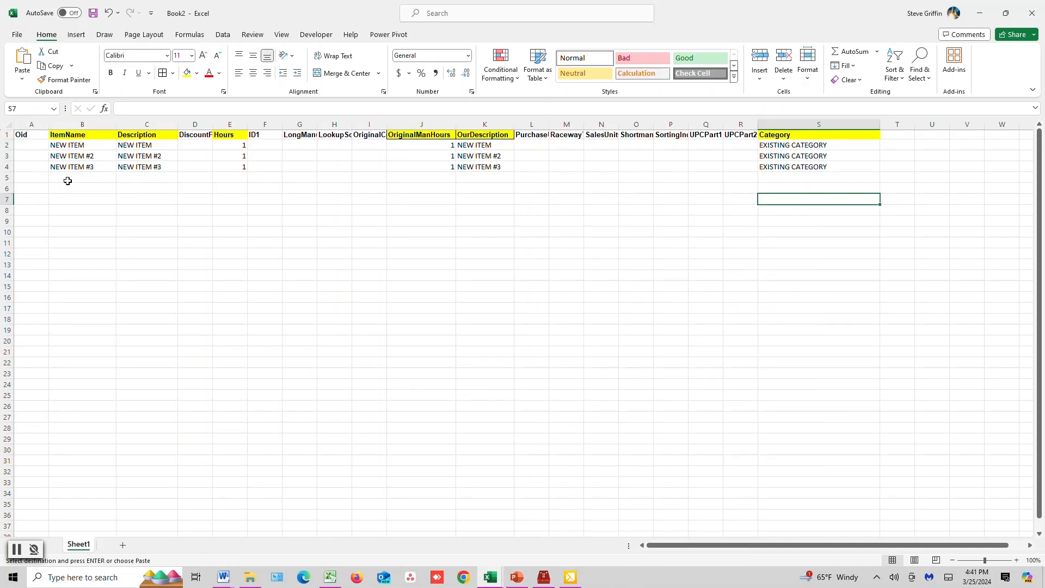
pyautogui.click(66, 181)
pyautogui.rightClick(67, 180)
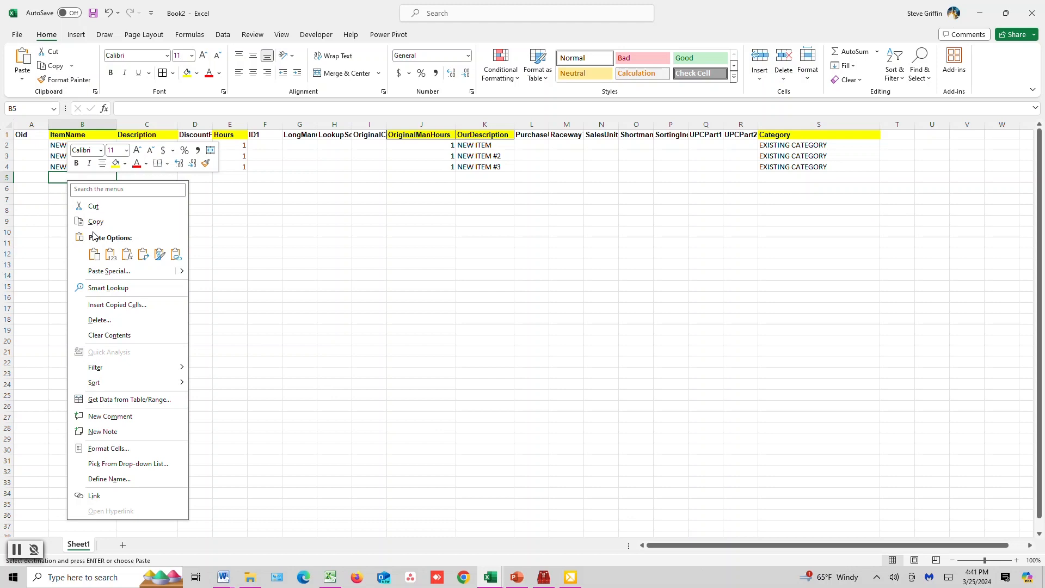
pyautogui.click(94, 255)
pyautogui.doubleClick(115, 121)
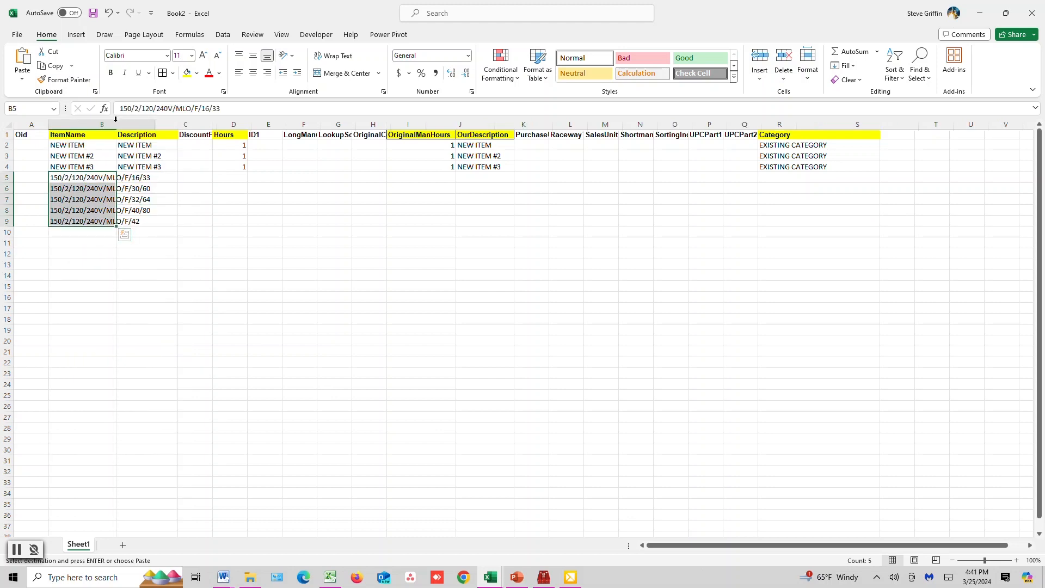
pyautogui.rightClick(111, 249)
# Step: Copy the panel names in B5:B9 into the Description column from C5 and fit column C to its contents
pyautogui.click(94, 179)
pyautogui.moveTo(94, 179); pyautogui.dragTo(86, 221)
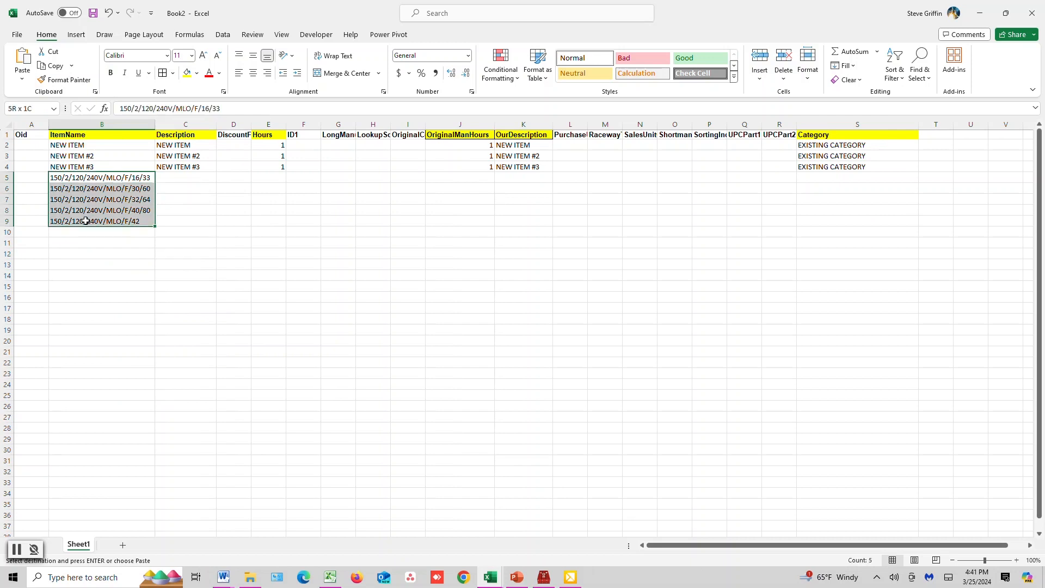
pyautogui.rightClick(81, 185)
pyautogui.click(104, 220)
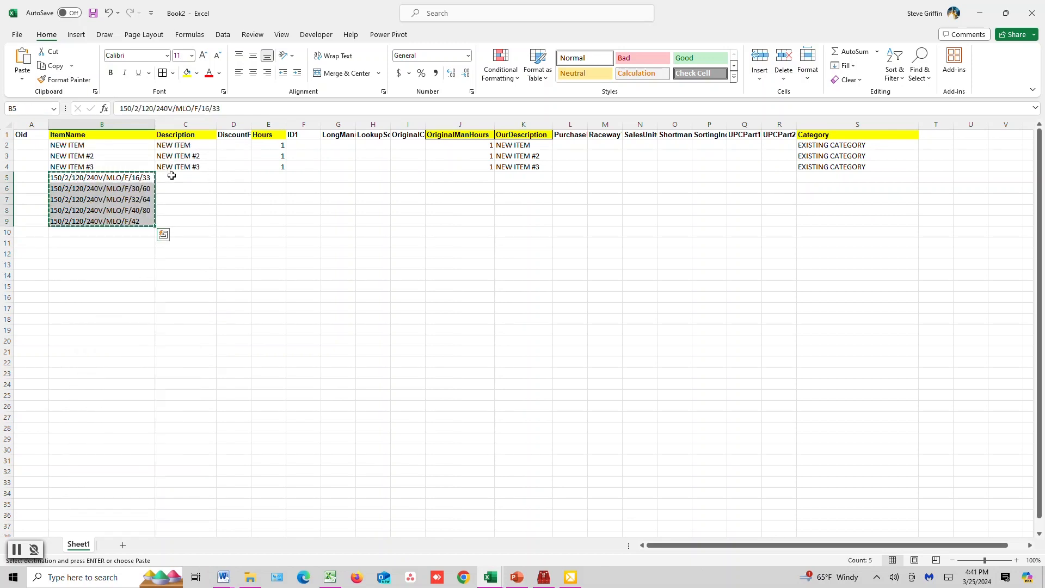
pyautogui.click(170, 178)
pyautogui.rightClick(171, 178)
pyautogui.click(200, 250)
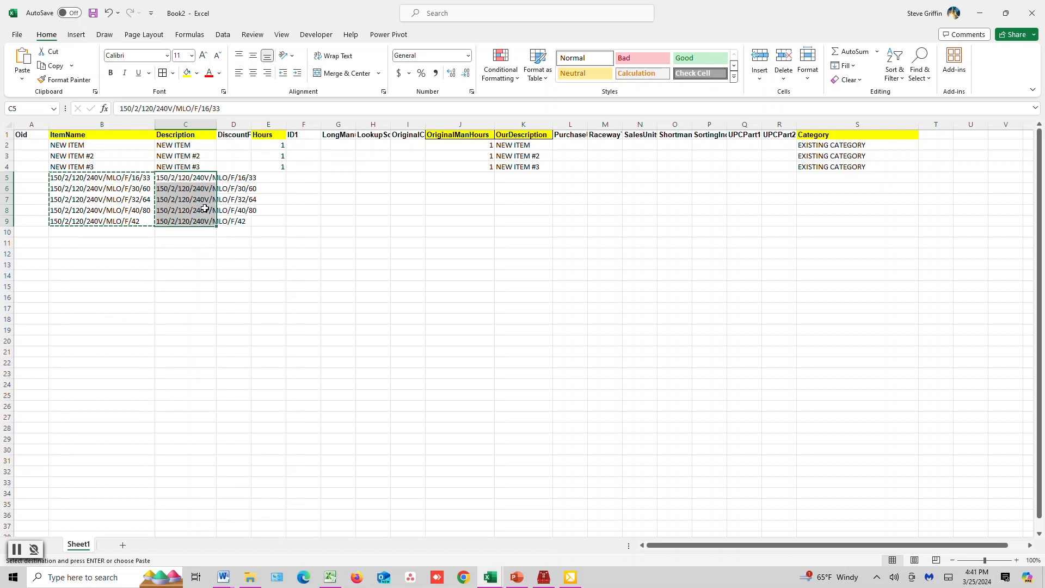
pyautogui.doubleClick(216, 124)
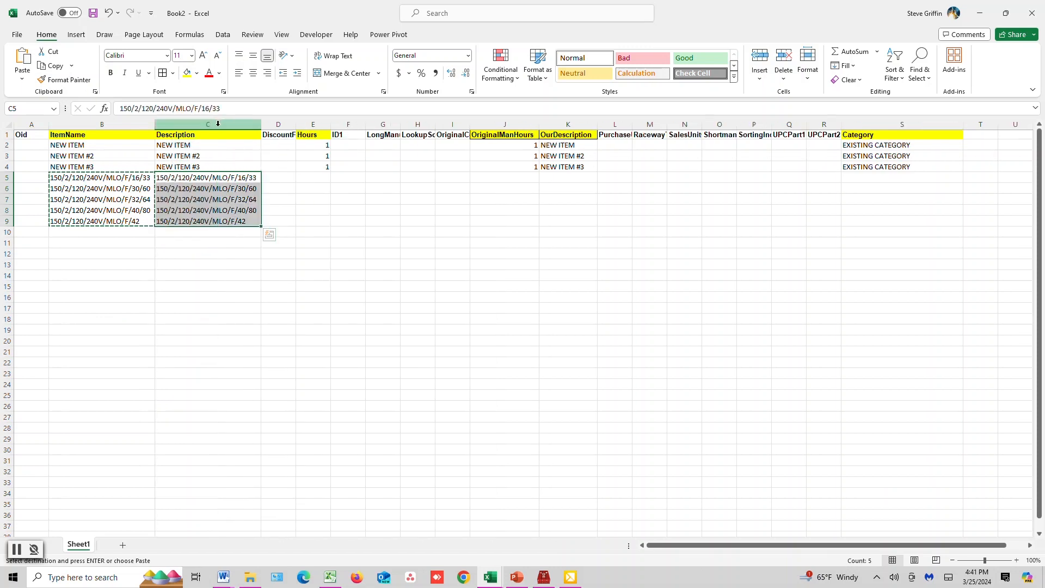
# Step: Paste the copied panel names into the OurDescription column from K5 and fit column K to its contents
pyautogui.click(552, 179)
pyautogui.rightClick(554, 179)
pyautogui.click(581, 253)
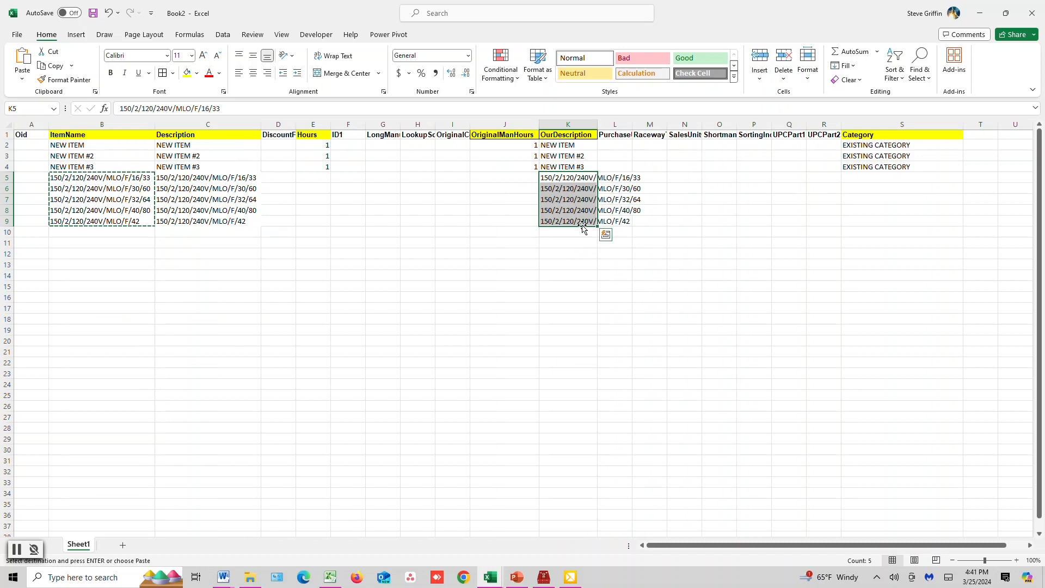
pyautogui.doubleClick(599, 125)
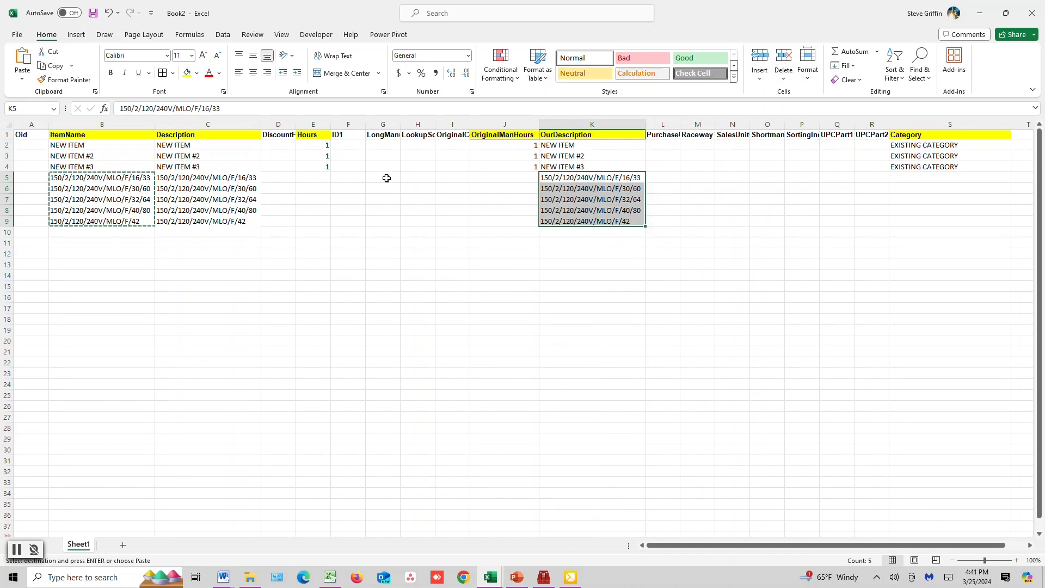
# Step: Enter 16 as the Hours for each of the five panel items in E5:E9
pyautogui.click(313, 177)
pyautogui.write('16')
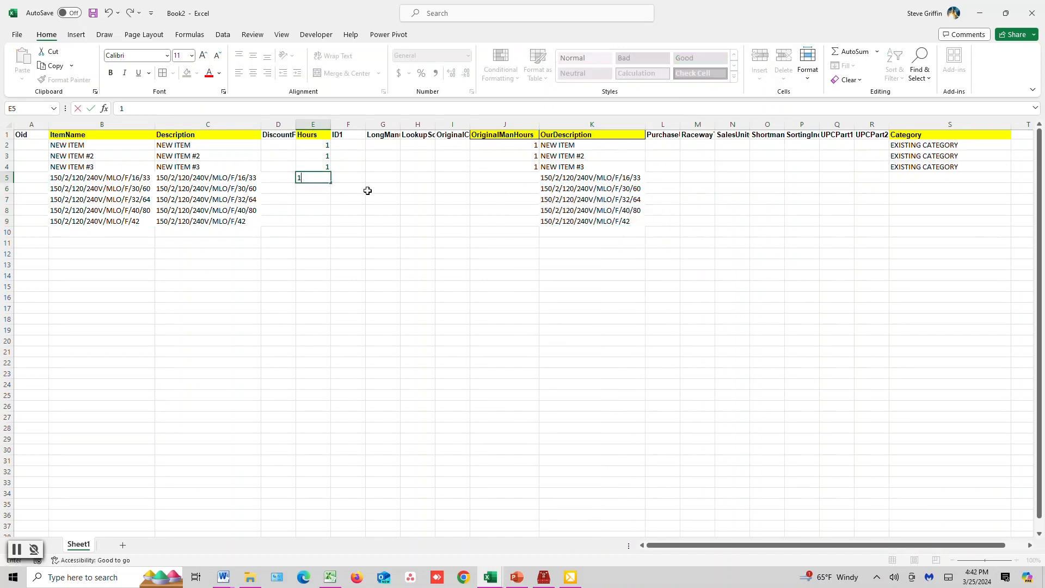
pyautogui.click(308, 190)
pyautogui.write('16')
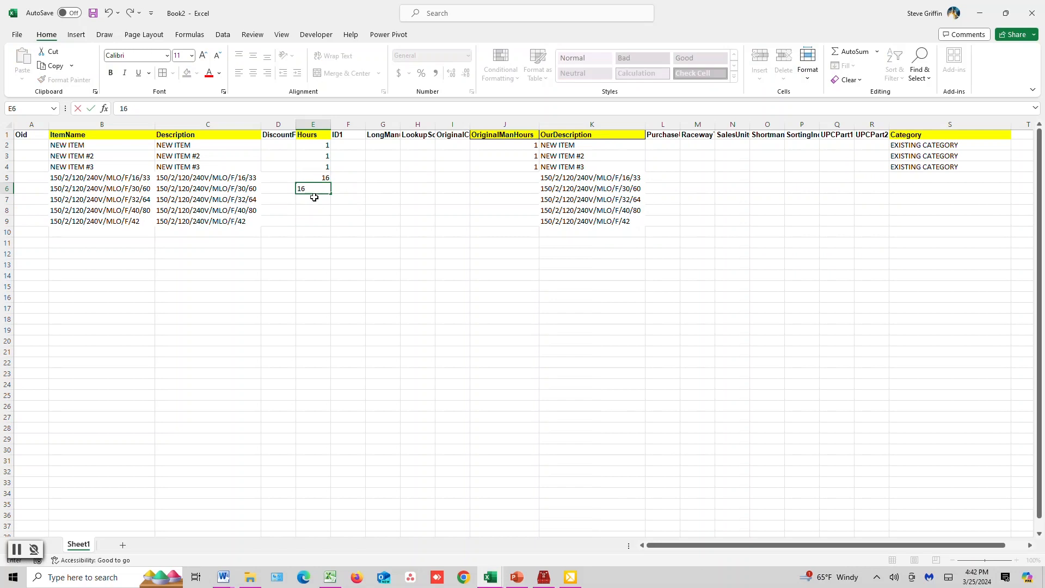
pyautogui.click(314, 200)
pyautogui.write('16')
pyautogui.click(314, 211)
pyautogui.write('16')
pyautogui.click(309, 221)
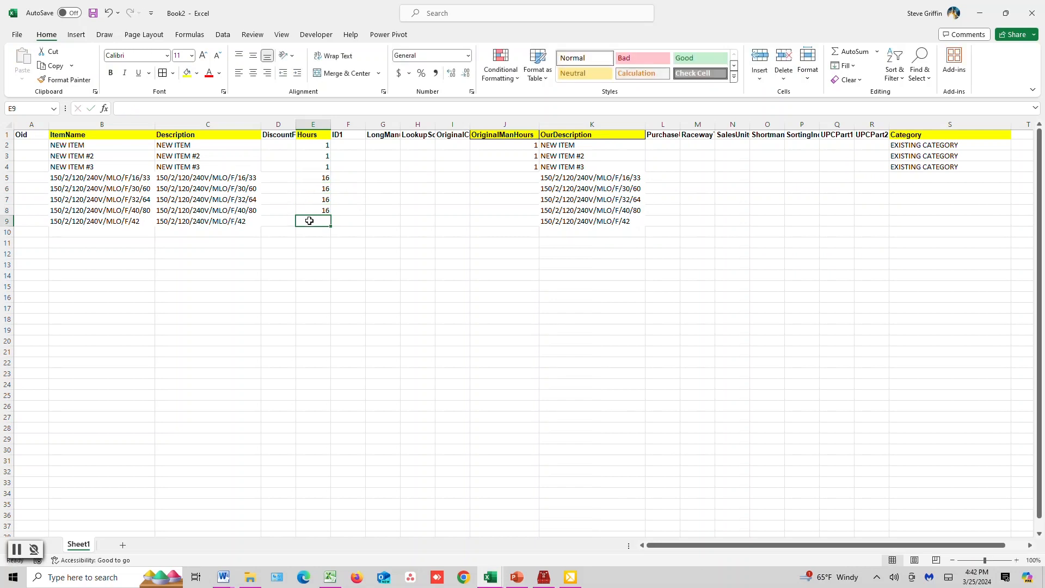
pyautogui.write('16')
pyautogui.click(315, 277)
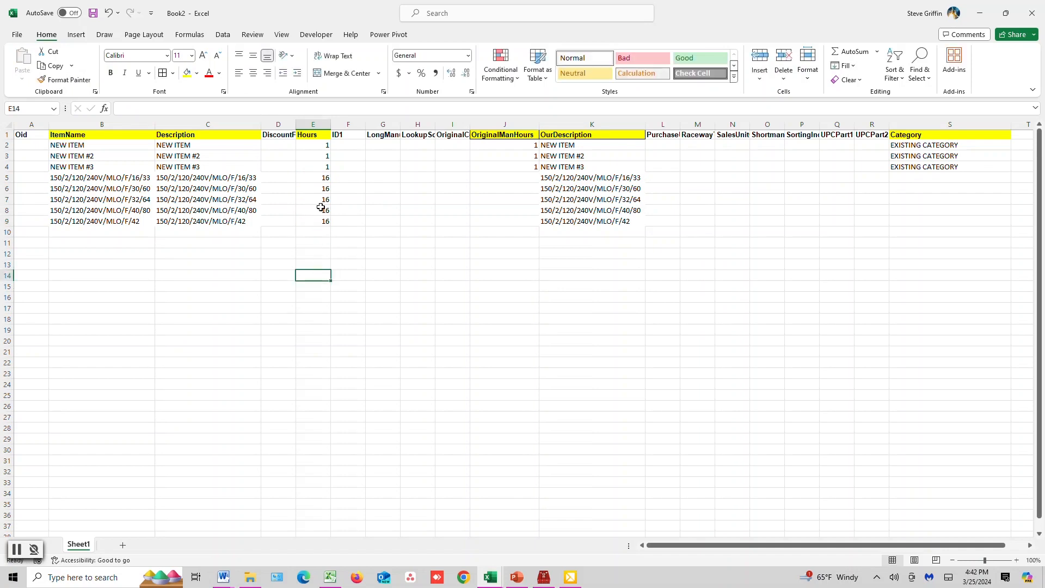
# Step: Copy the Hours values in E5:E9 into the OriginalManHours column at J5:J9
pyautogui.moveTo(314, 182); pyautogui.dragTo(320, 220)
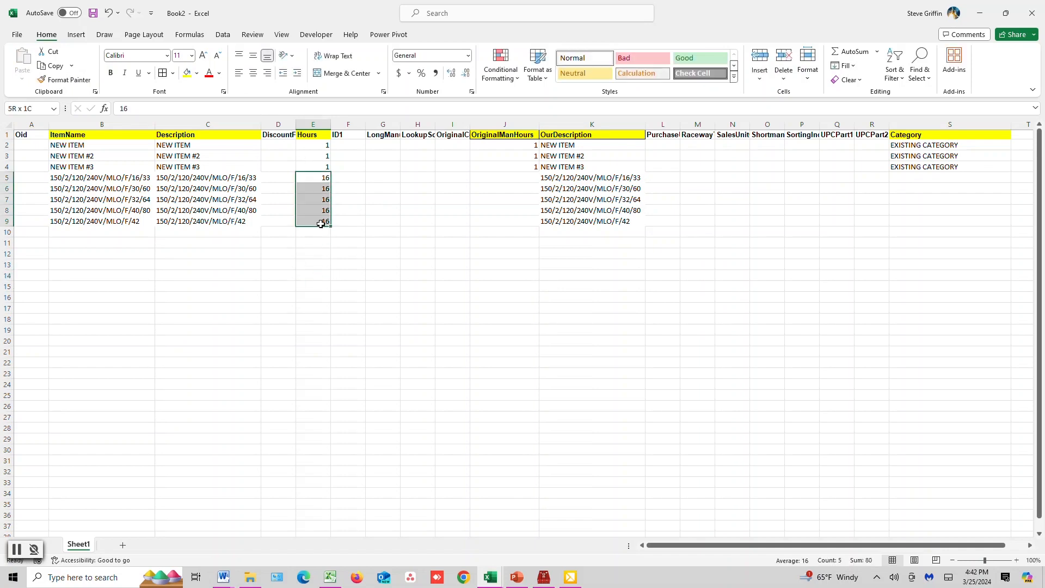
pyautogui.rightClick(312, 185)
pyautogui.click(333, 218)
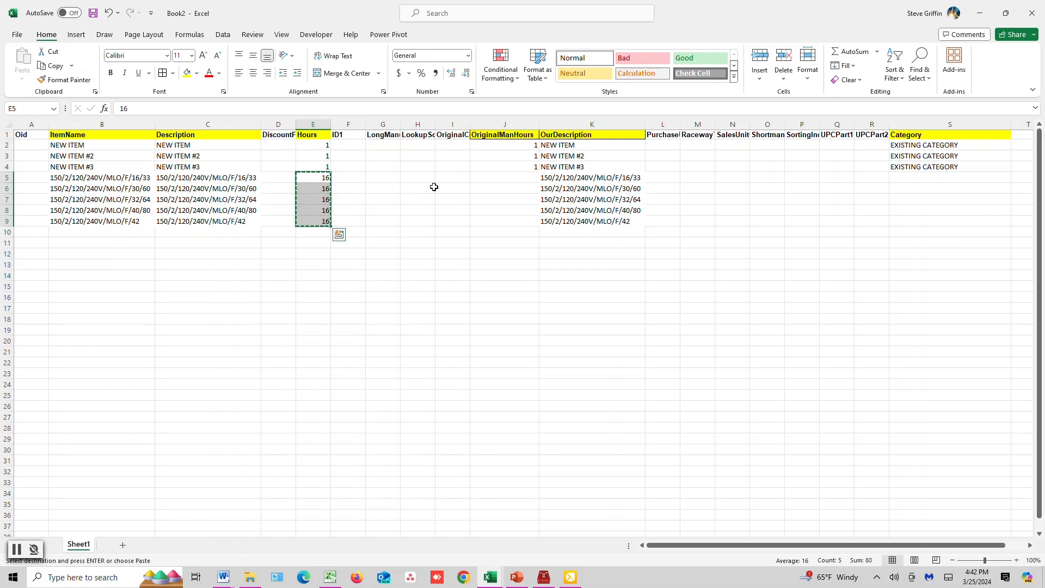
pyautogui.click(502, 179)
pyautogui.rightClick(502, 180)
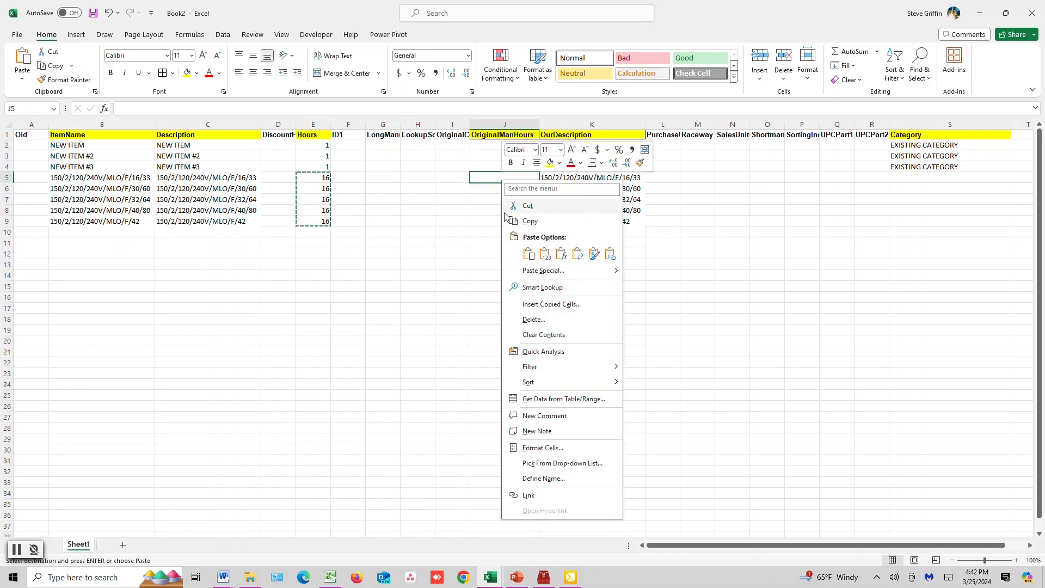
pyautogui.click(523, 252)
pyautogui.click(522, 254)
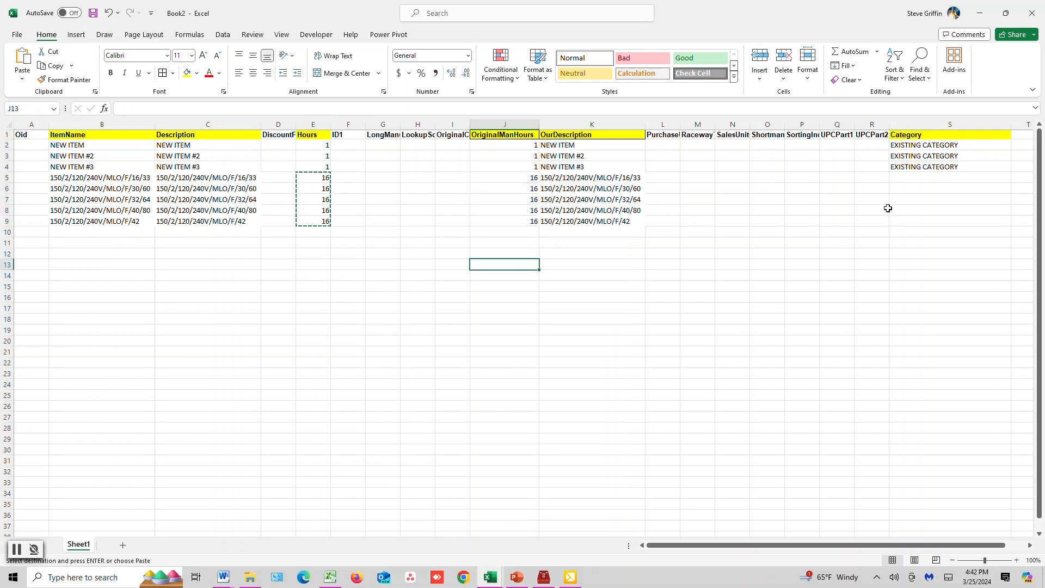
# Step: Enter GEAR as the Category in S5 and fill it down to S9 for the five panel items
pyautogui.click(905, 179)
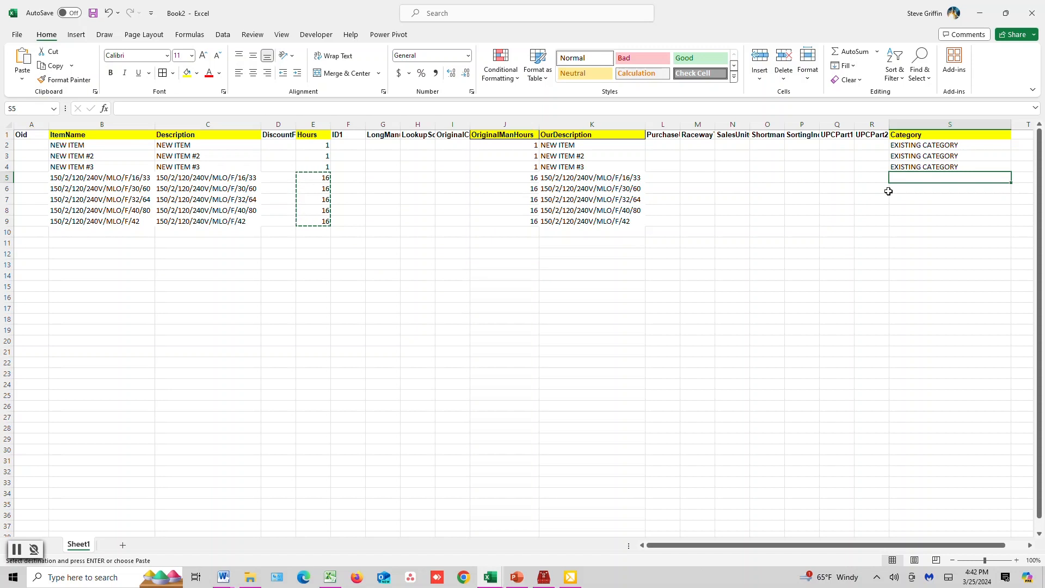
pyautogui.write('GEAR')
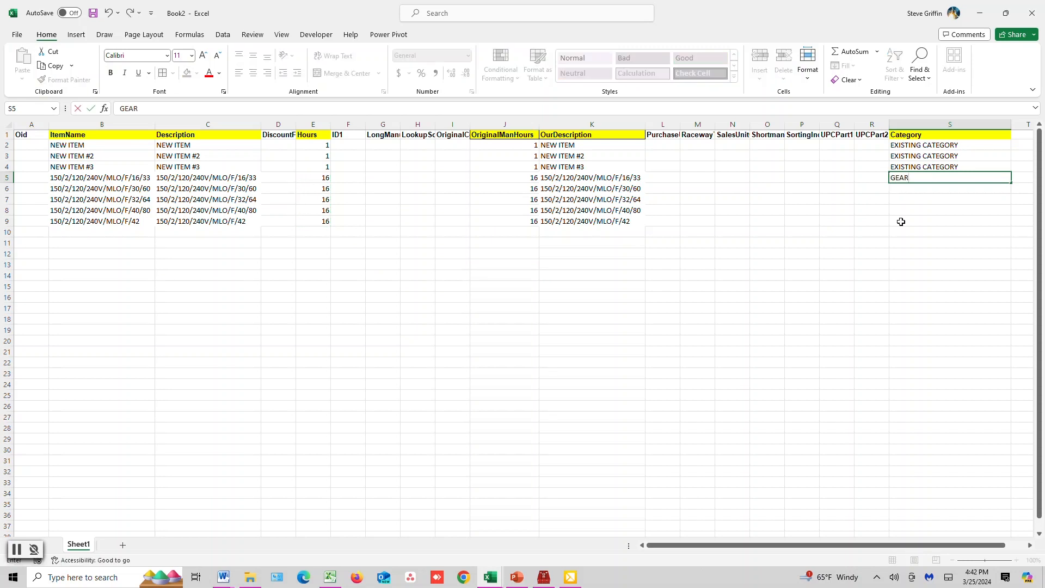
pyautogui.press('Return')
pyautogui.click(925, 178)
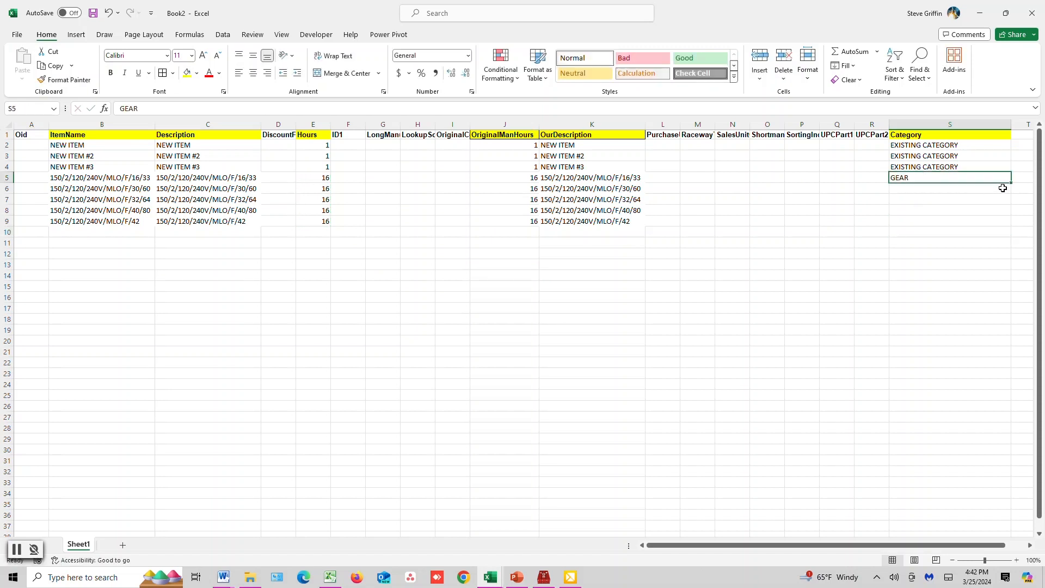
pyautogui.moveTo(1012, 183); pyautogui.dragTo(1014, 224)
# Step: Widen the OurDescription column K slightly
pyautogui.moveTo(732, 330); pyautogui.dragTo(734, 319)
pyautogui.moveTo(645, 122); pyautogui.dragTo(652, 125)
pyautogui.click(656, 309)
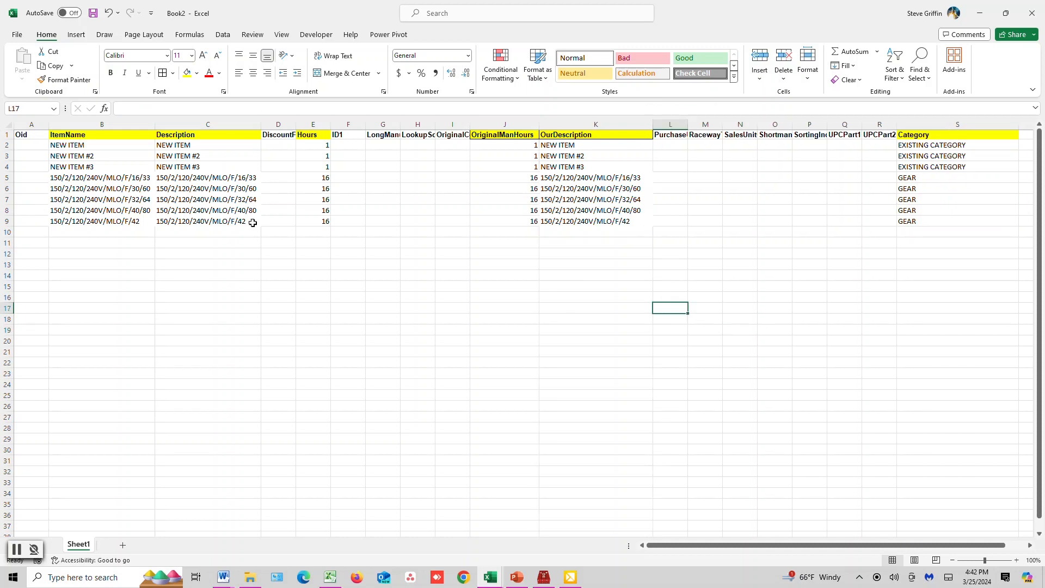
# Step: Copy the new item rows without the header row, range A2:S11
pyautogui.moveTo(25, 148); pyautogui.dragTo(976, 245)
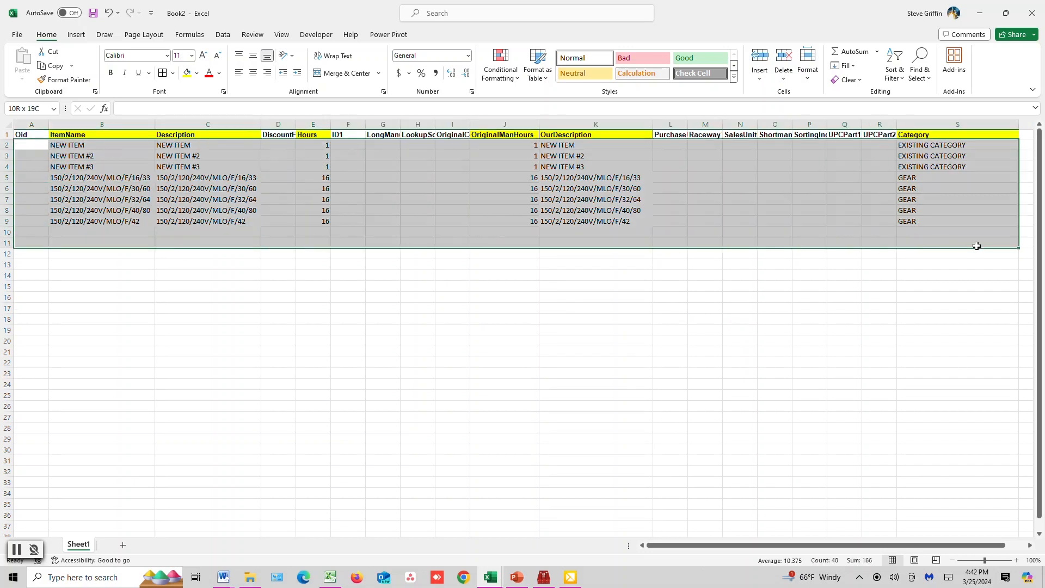
pyautogui.rightClick(65, 145)
pyautogui.click(93, 185)
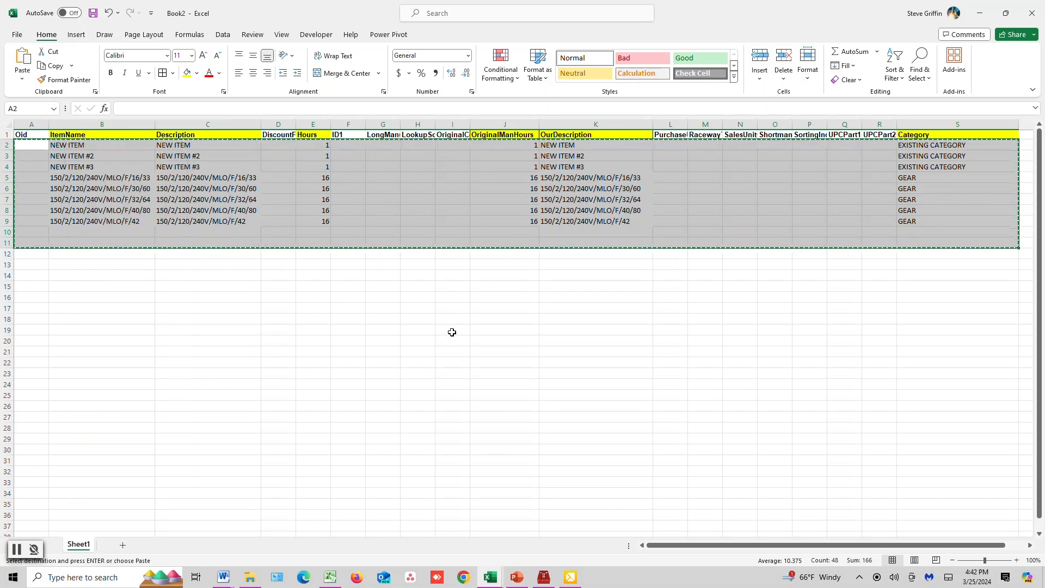
# Step: Switch to the Items.xls workbook and paste the copied rows at C10708, directly below the last existing item
pyautogui.moveTo(490, 579)
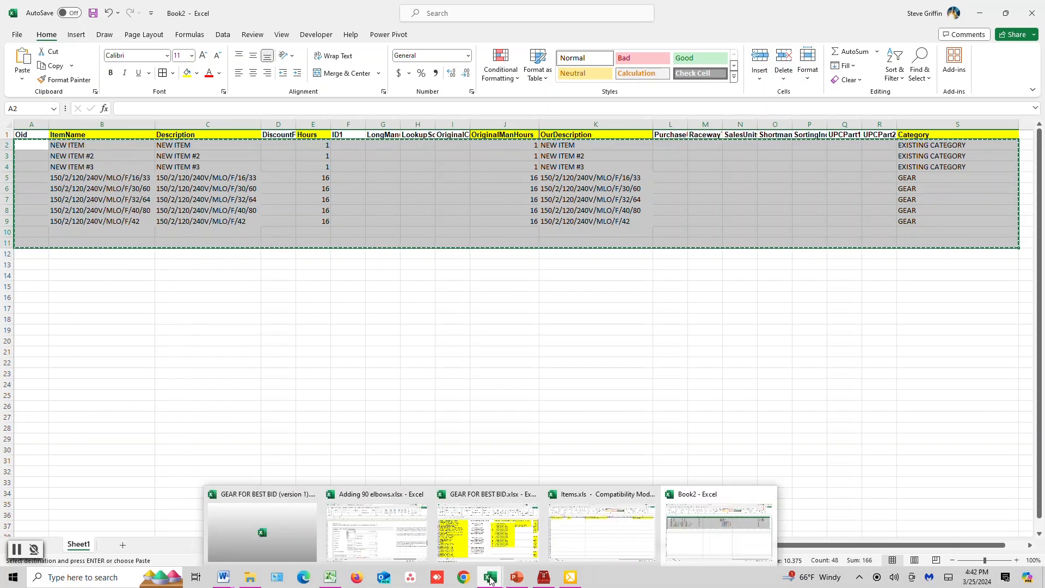
pyautogui.click(606, 548)
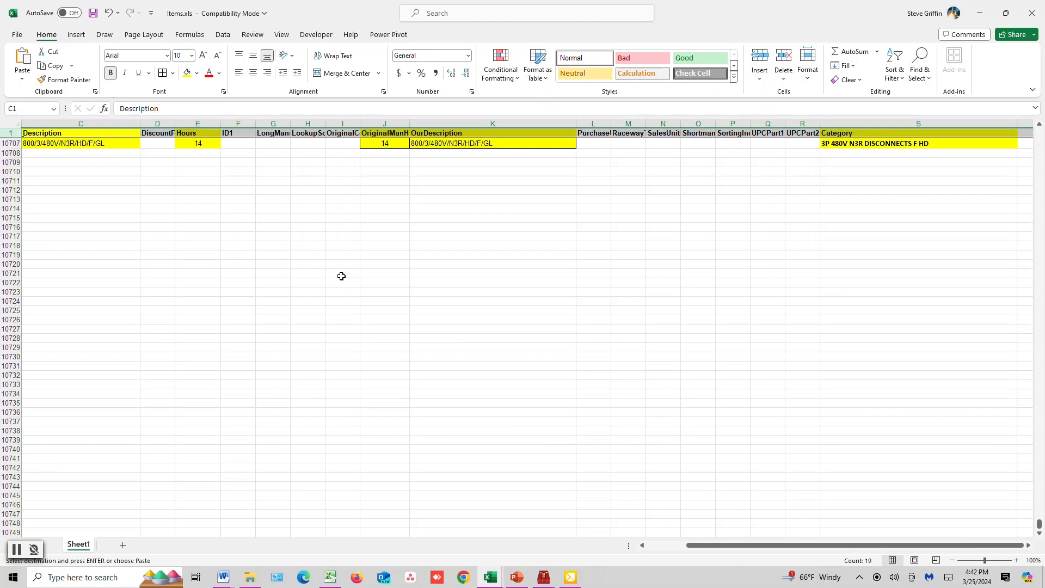
pyautogui.scroll(4, 341, 276)
pyautogui.scroll(-3, 345, 270)
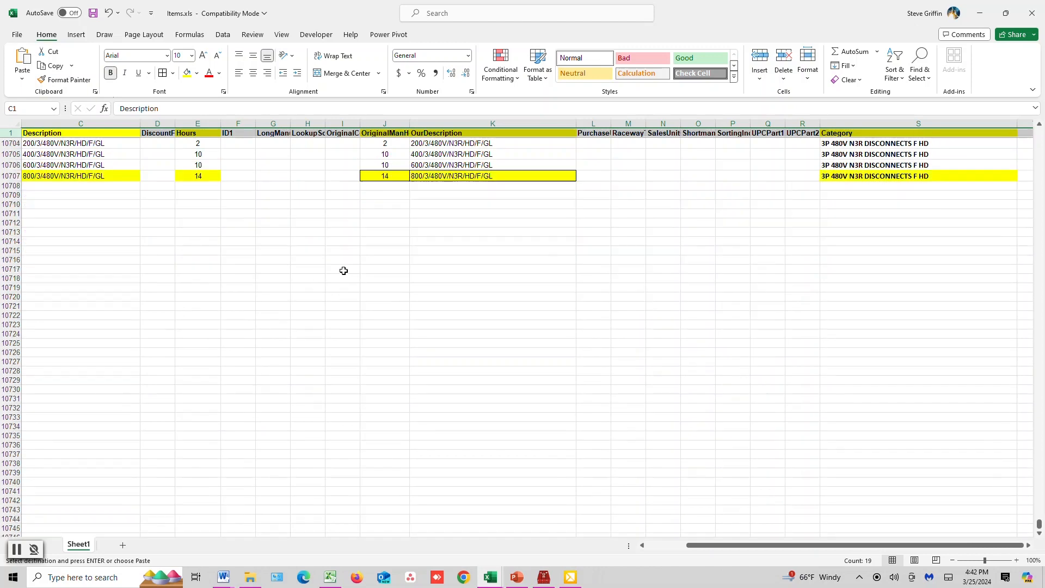
pyautogui.click(31, 185)
pyautogui.rightClick(33, 186)
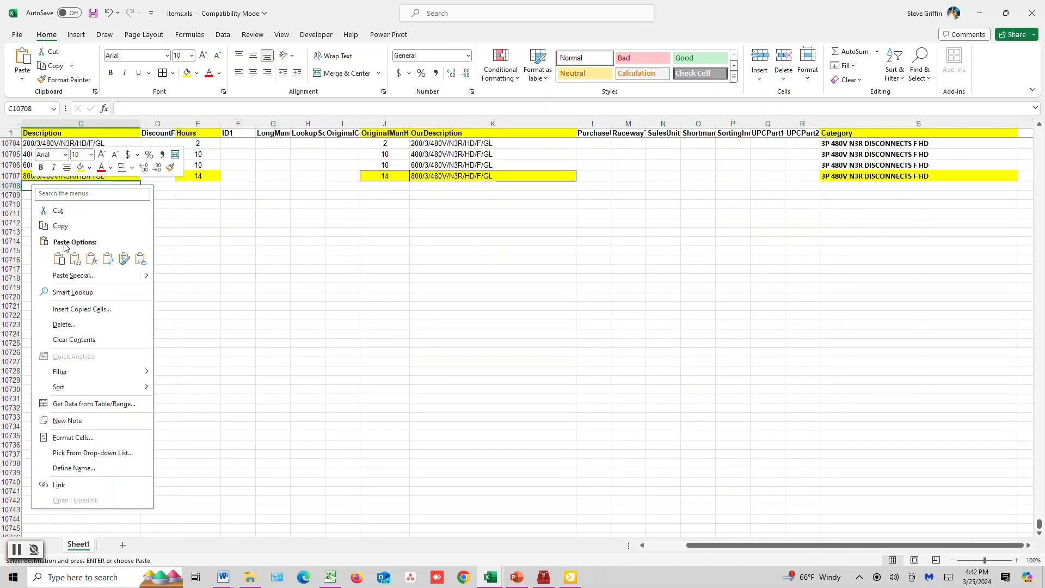
pyautogui.click(58, 259)
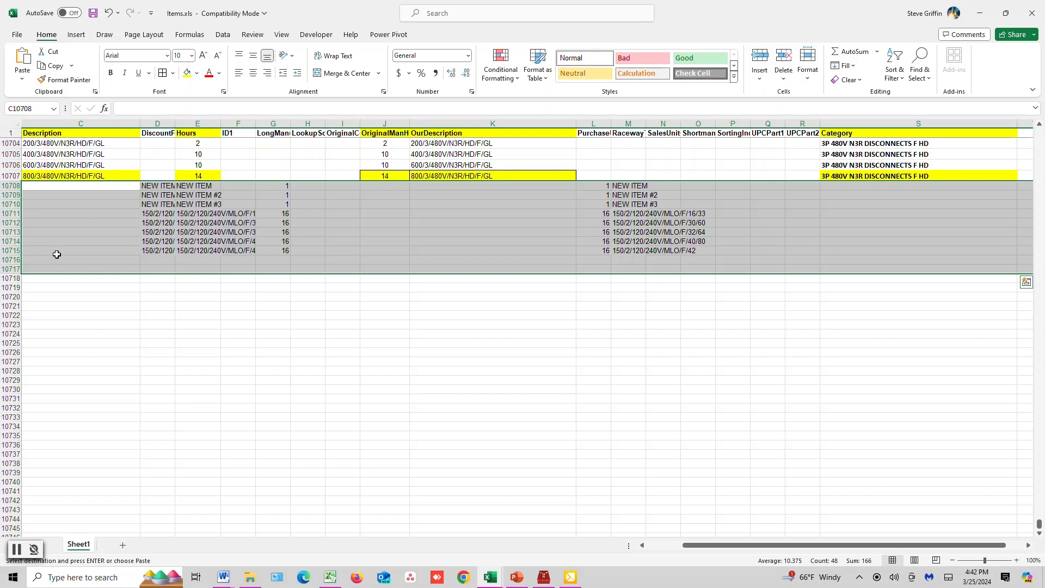
pyautogui.click(265, 312)
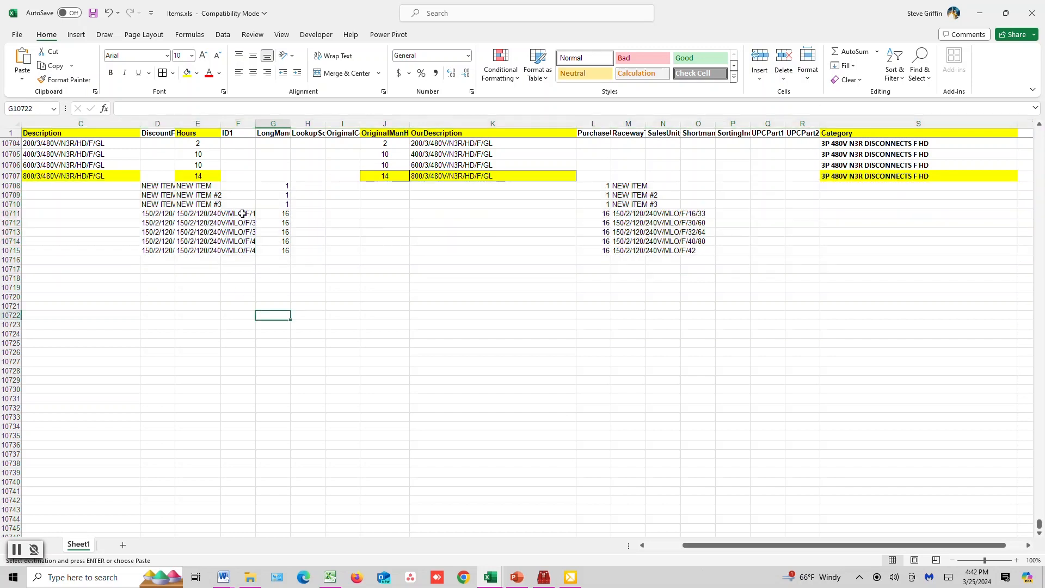
# Step: Move the pasted item block two columns over, from D10708 to B10708, to align it with the ItemName through Category headers
pyautogui.moveTo(157, 186); pyautogui.dragTo(1037, 286)
pyautogui.moveTo(793, 547); pyautogui.dragTo(561, 547)
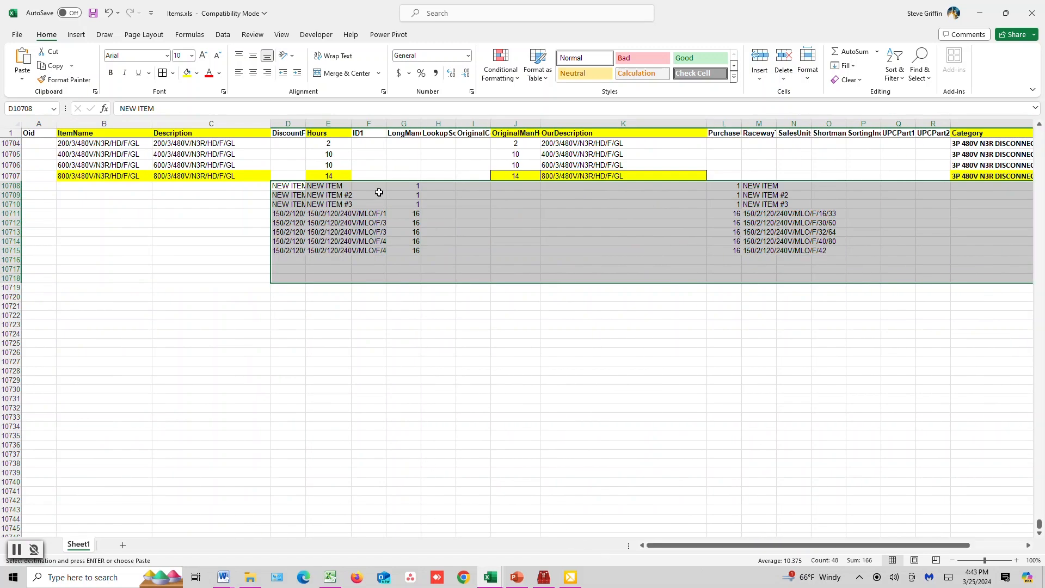
pyautogui.moveTo(374, 191); pyautogui.dragTo(291, 192)
pyautogui.click(350, 342)
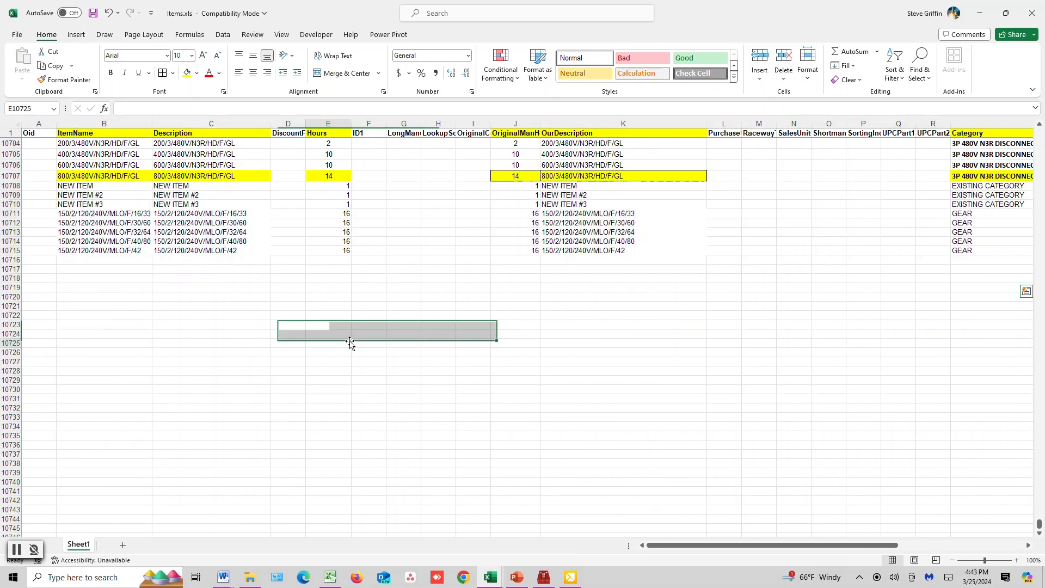
# Step: Minimise the Items.xls workbook and switch to the estimating program's Items list
pyautogui.scroll(-1, 235, 303)
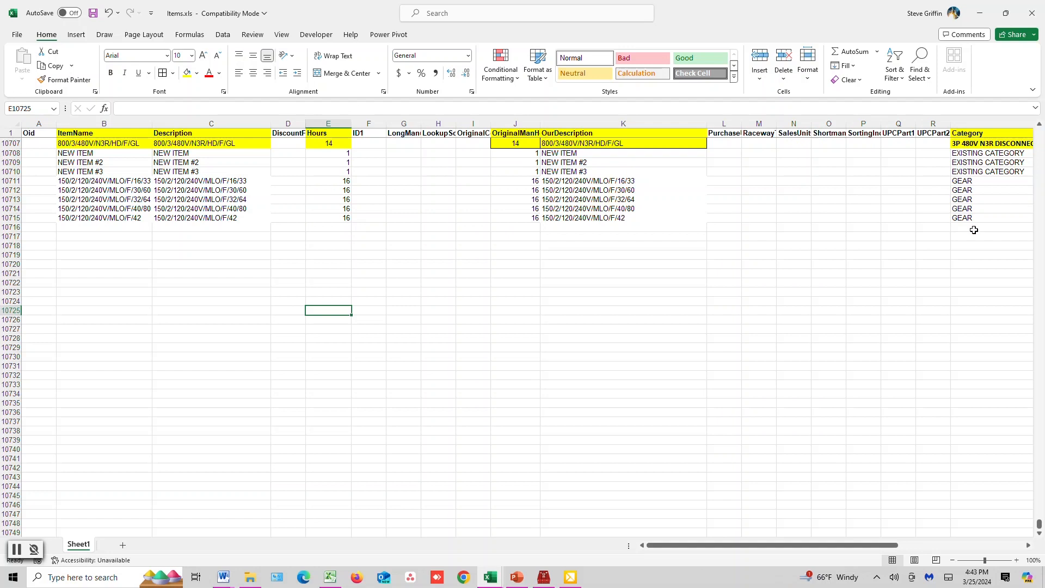
pyautogui.scroll(13, 423, 303)
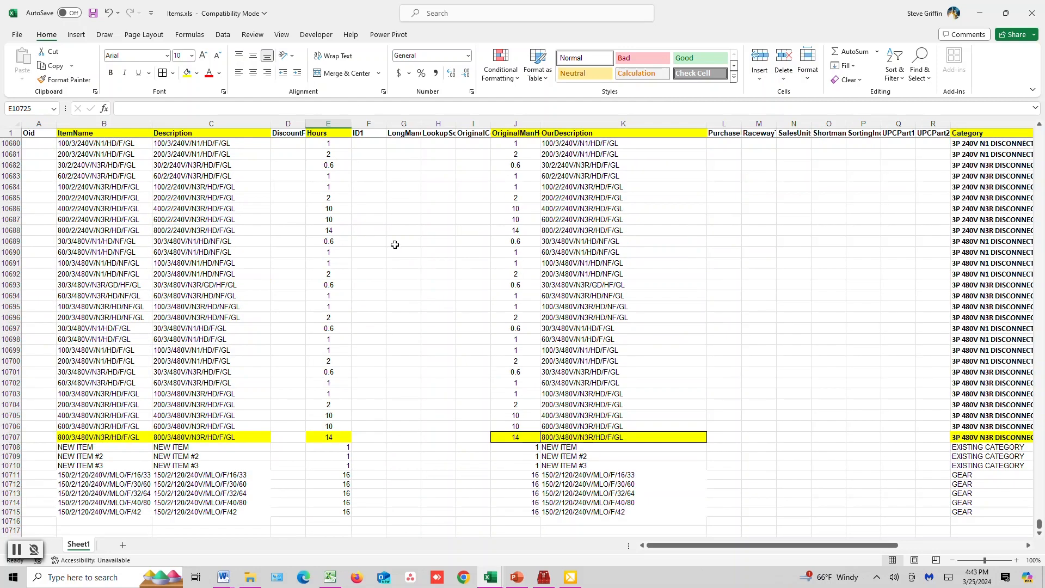
pyautogui.scroll(-12, 403, 229)
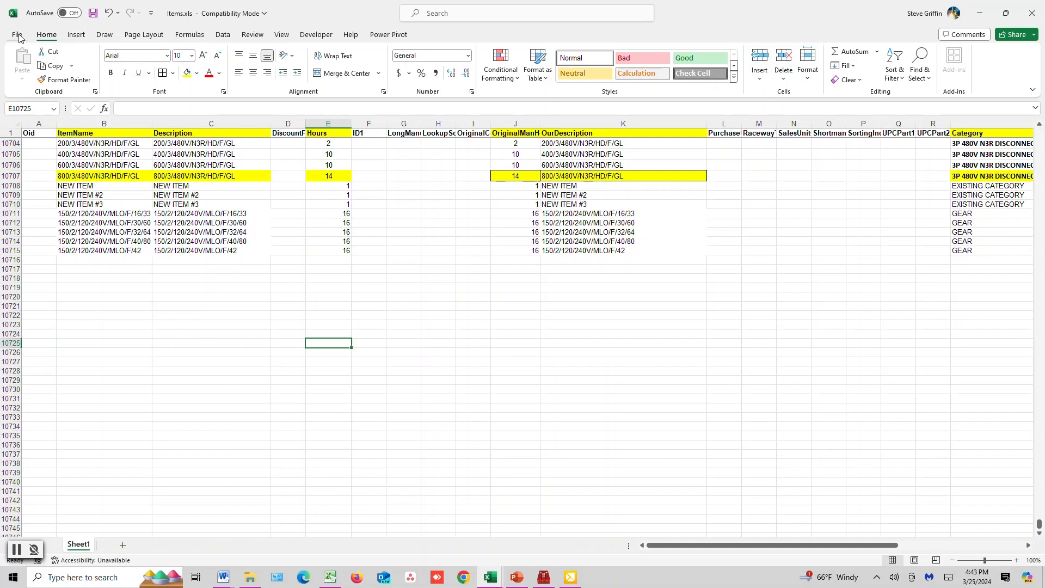
pyautogui.click(980, 14)
pyautogui.click(544, 577)
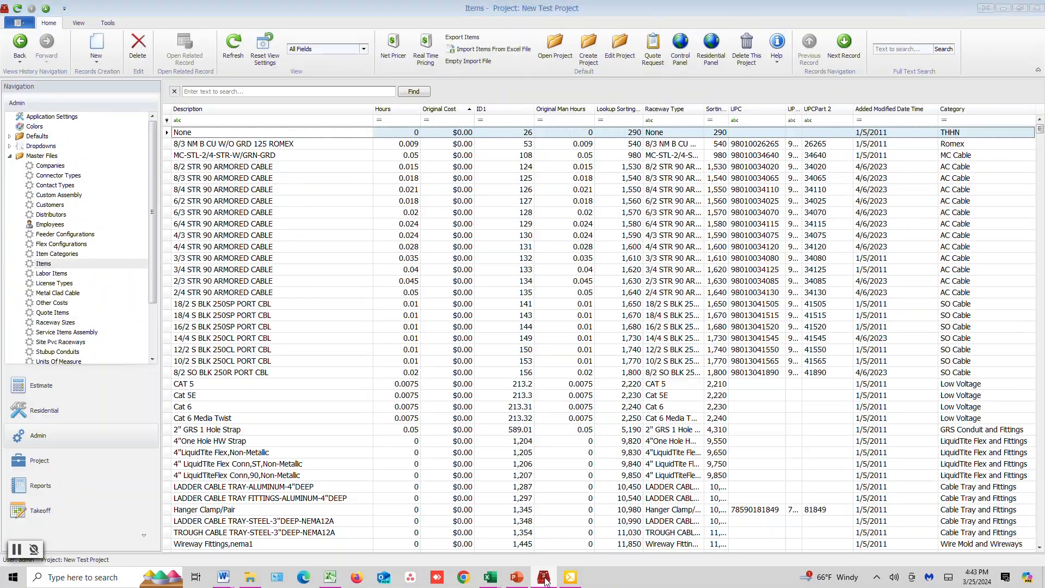